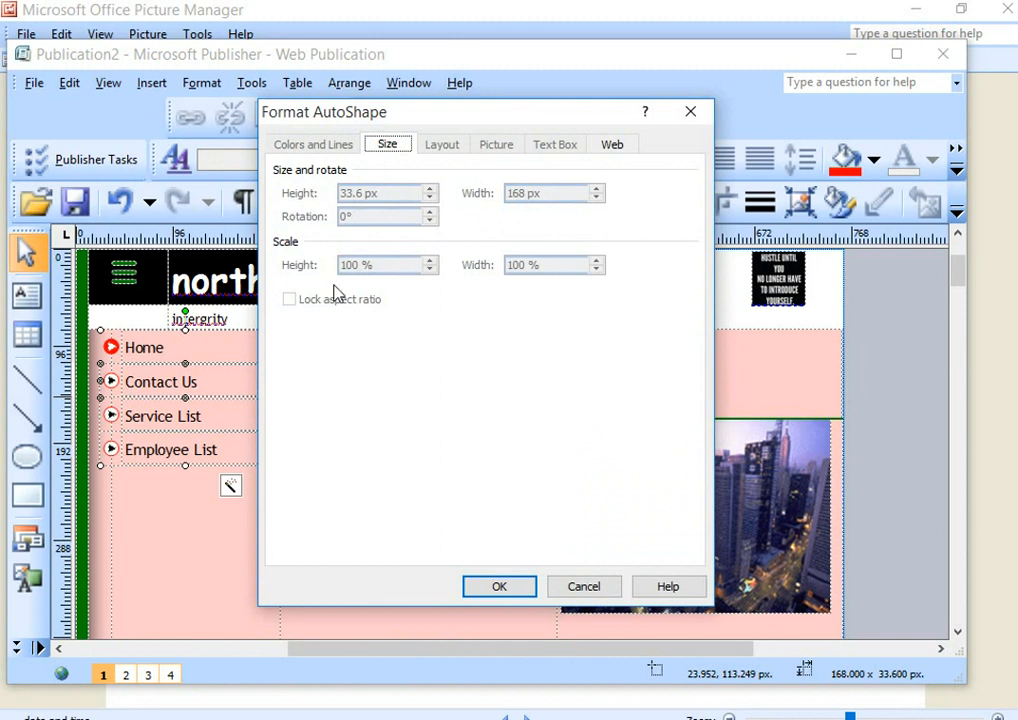
Dismiss the Format AutoShape dialog and look over the home page's body text and caption area.
{"action": "left_click", "coordinate": [690, 113]}
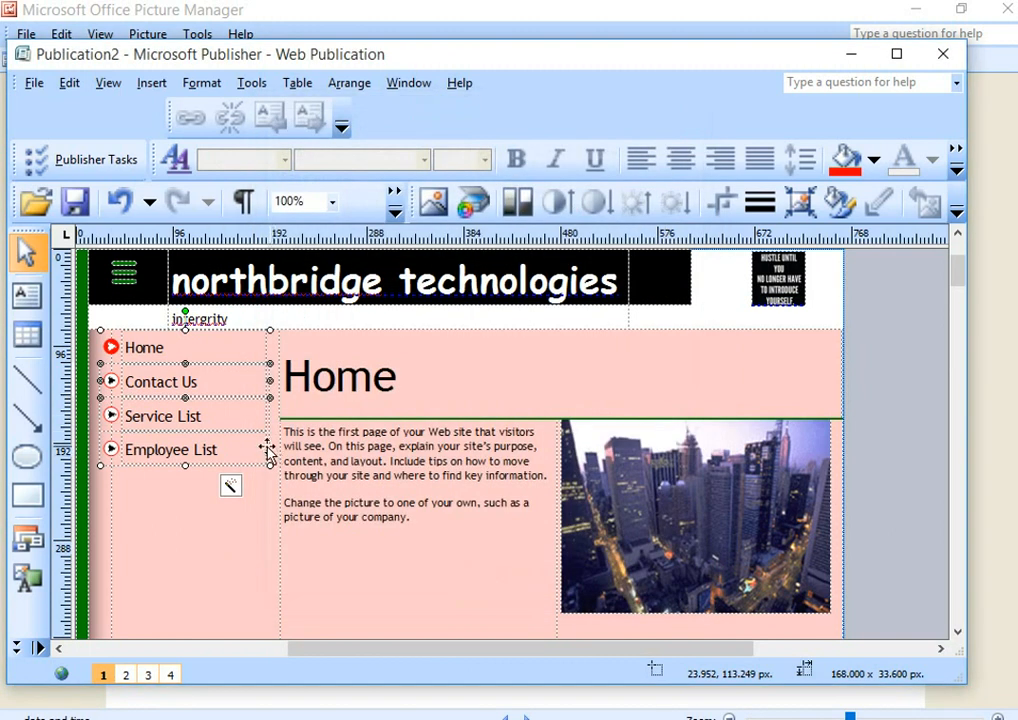
{"action": "left_click_drag", "start_coordinate": [284, 431], "coordinate": [420, 529]}
{"action": "scroll", "coordinate": [420, 529], "scroll_direction": "down", "scroll_amount": 4}
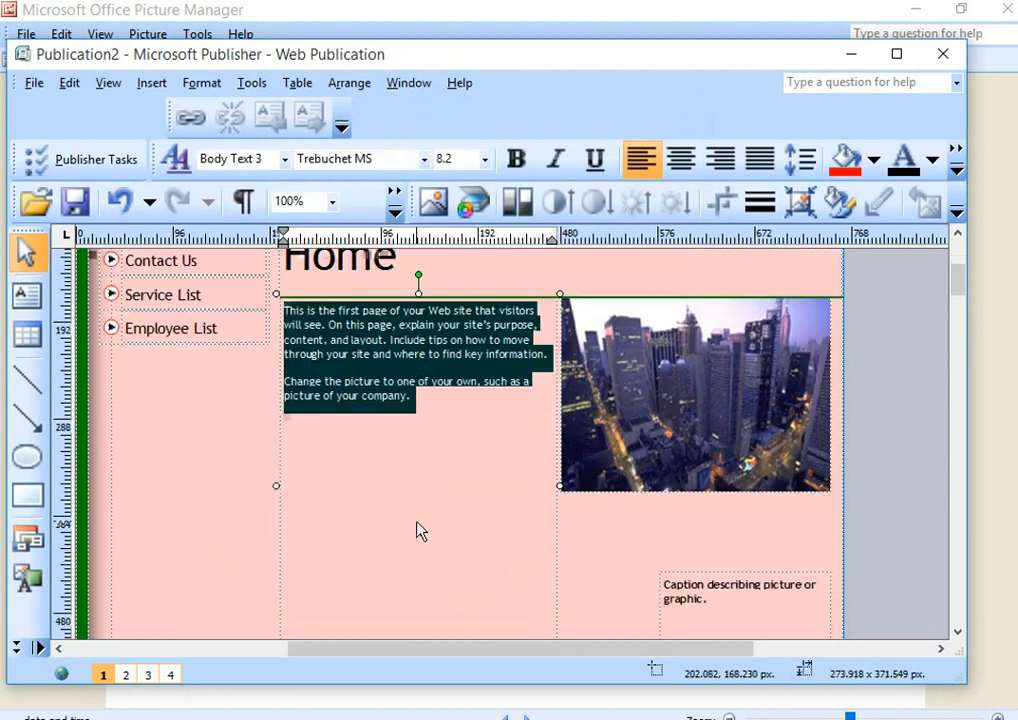
{"action": "scroll", "coordinate": [418, 530], "scroll_direction": "down", "scroll_amount": 2}
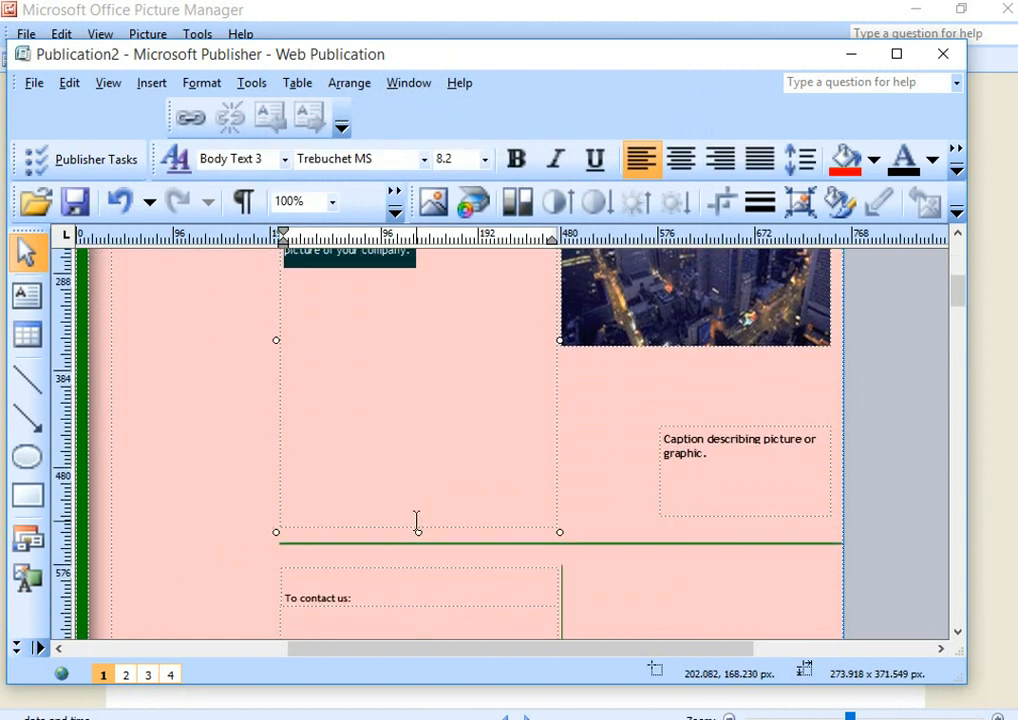
{"action": "scroll", "coordinate": [418, 520], "scroll_direction": "down", "scroll_amount": 2}
{"action": "scroll", "coordinate": [418, 525], "scroll_direction": "up", "scroll_amount": 3}
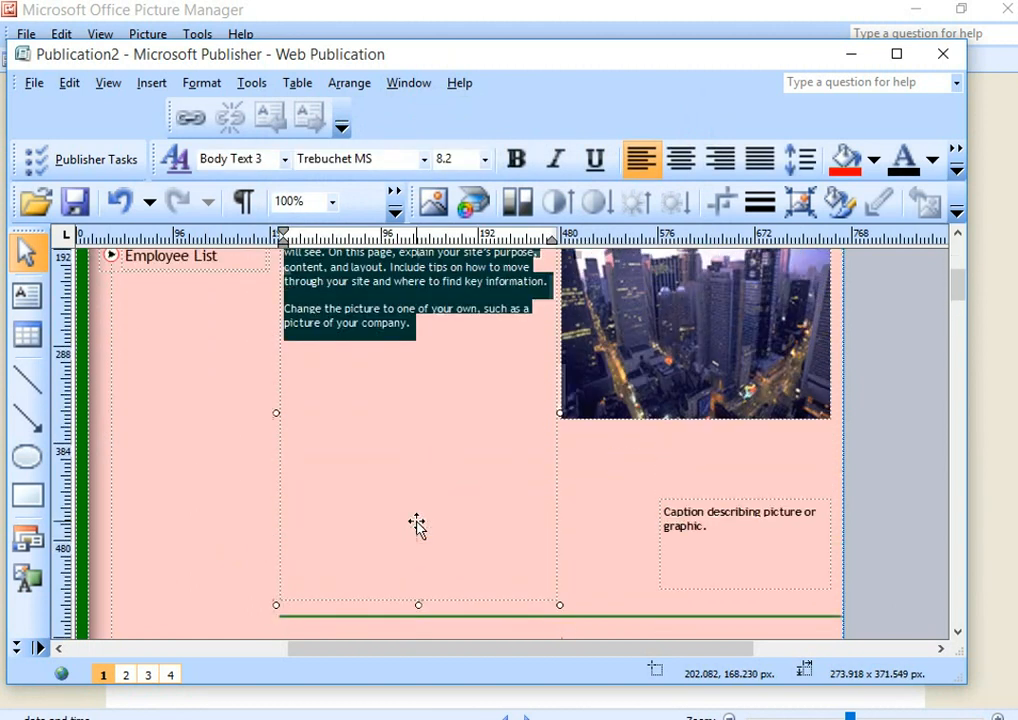
{"action": "scroll", "coordinate": [417, 527], "scroll_direction": "up", "scroll_amount": 1}
Copy the city skyline picture and place the duplicate in the empty area beside the contact details.
{"action": "left_click", "coordinate": [793, 370]}
{"action": "right_click", "coordinate": [793, 370]}
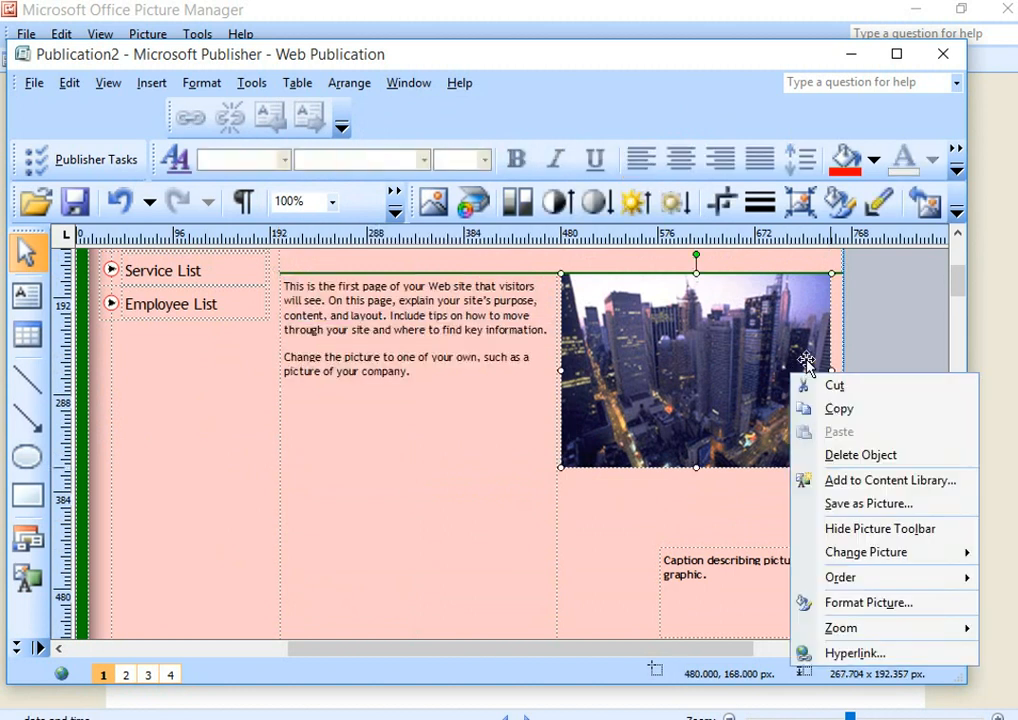
{"action": "left_click", "coordinate": [838, 410]}
{"action": "scroll", "coordinate": [295, 500], "scroll_direction": "down", "scroll_amount": 5}
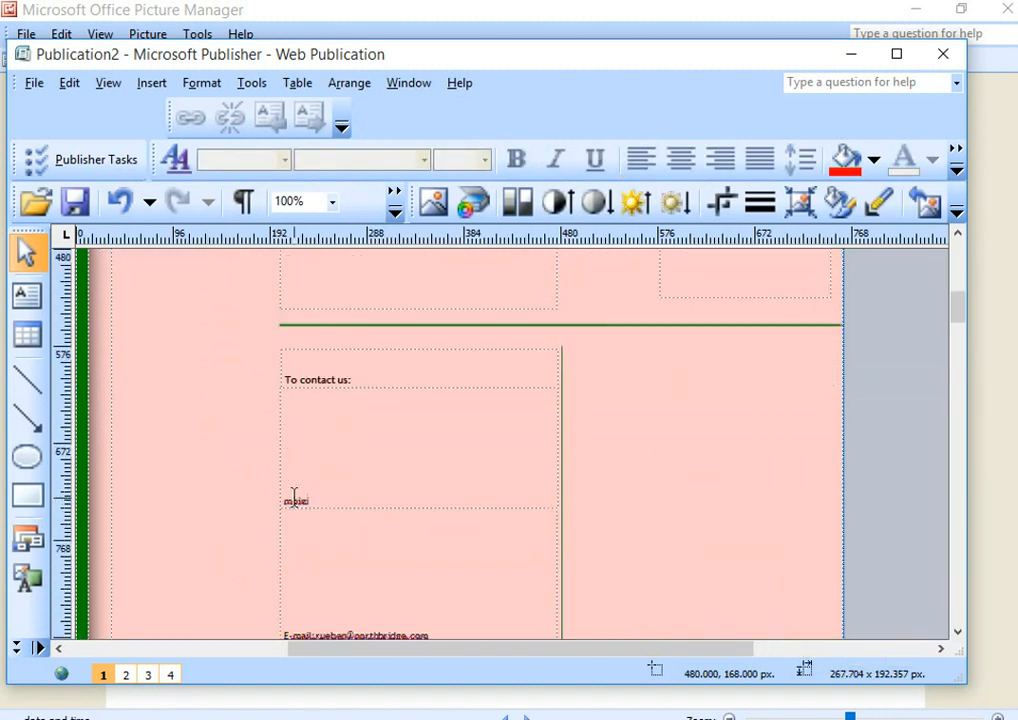
{"action": "scroll", "coordinate": [295, 500], "scroll_direction": "down", "scroll_amount": 1}
{"action": "left_click", "coordinate": [657, 443]}
{"action": "right_click", "coordinate": [657, 443]}
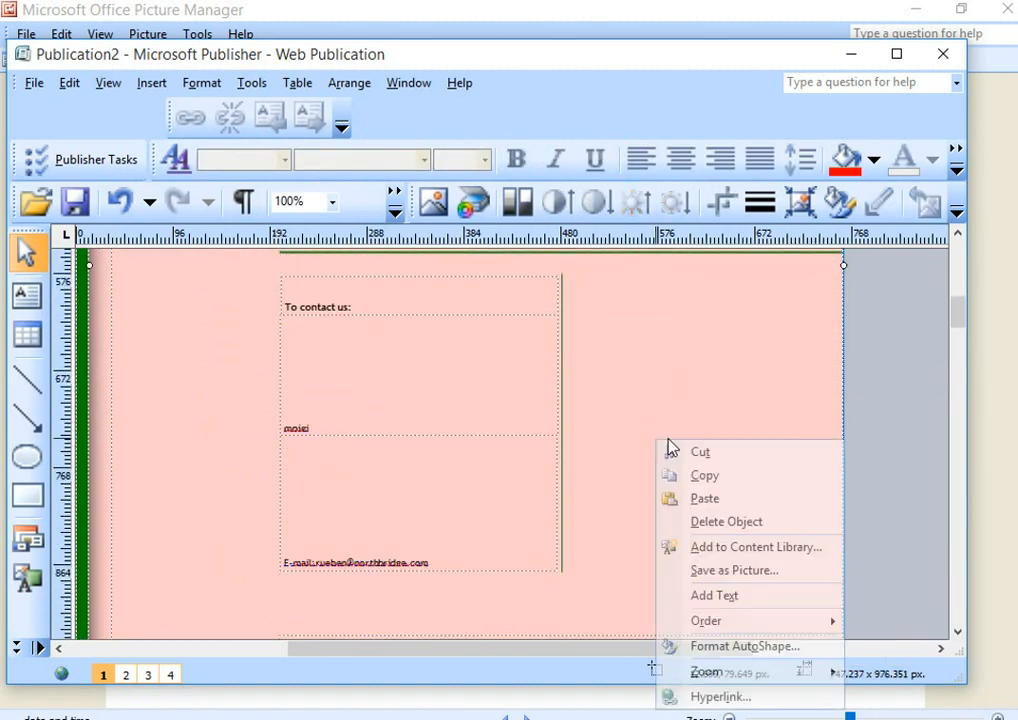
{"action": "left_click", "coordinate": [704, 499]}
{"action": "left_click_drag", "start_coordinate": [716, 419], "coordinate": [741, 420]}
{"action": "scroll", "coordinate": [291, 473], "scroll_direction": "down", "scroll_amount": 1}
{"action": "scroll", "coordinate": [291, 473], "scroll_direction": "down", "scroll_amount": 2}
{"action": "left_click_drag", "start_coordinate": [325, 353], "coordinate": [239, 360]}
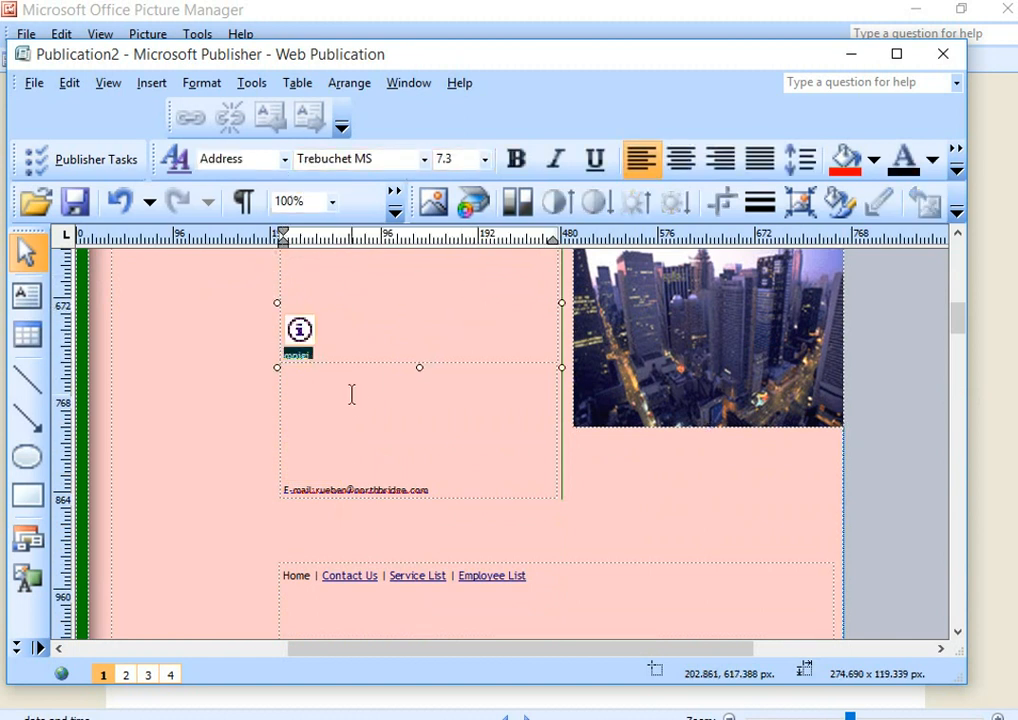
{"action": "left_click", "coordinate": [441, 498]}
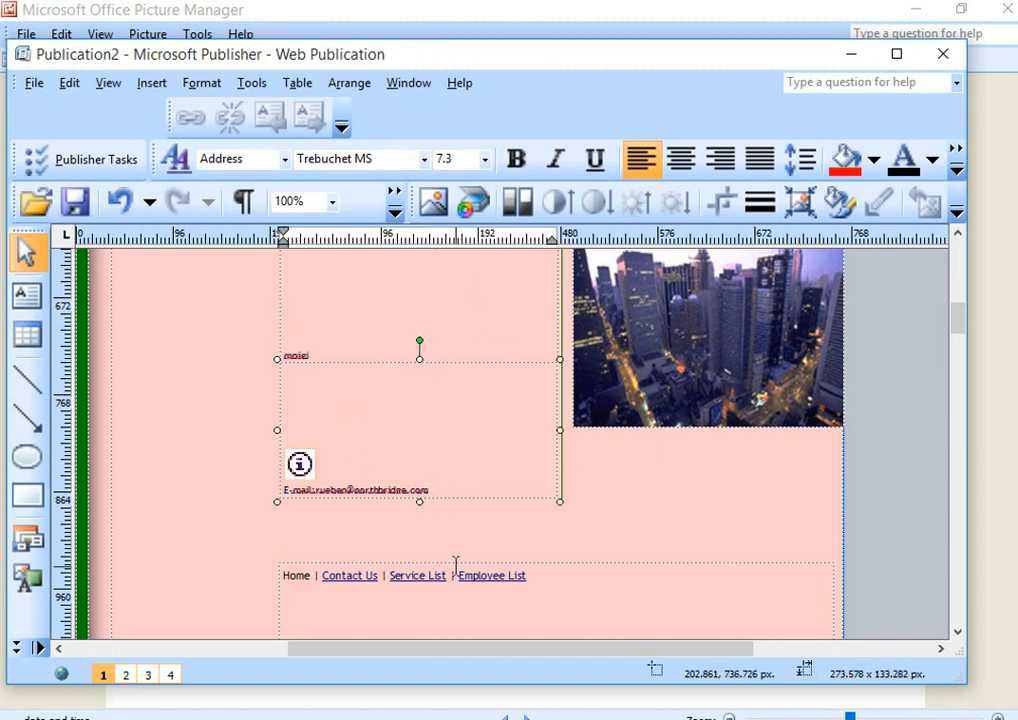
{"action": "scroll", "coordinate": [454, 568], "scroll_direction": "down", "scroll_amount": 1}
{"action": "scroll", "coordinate": [455, 567], "scroll_direction": "up", "scroll_amount": 2}
{"action": "scroll", "coordinate": [455, 567], "scroll_direction": "up", "scroll_amount": 3}
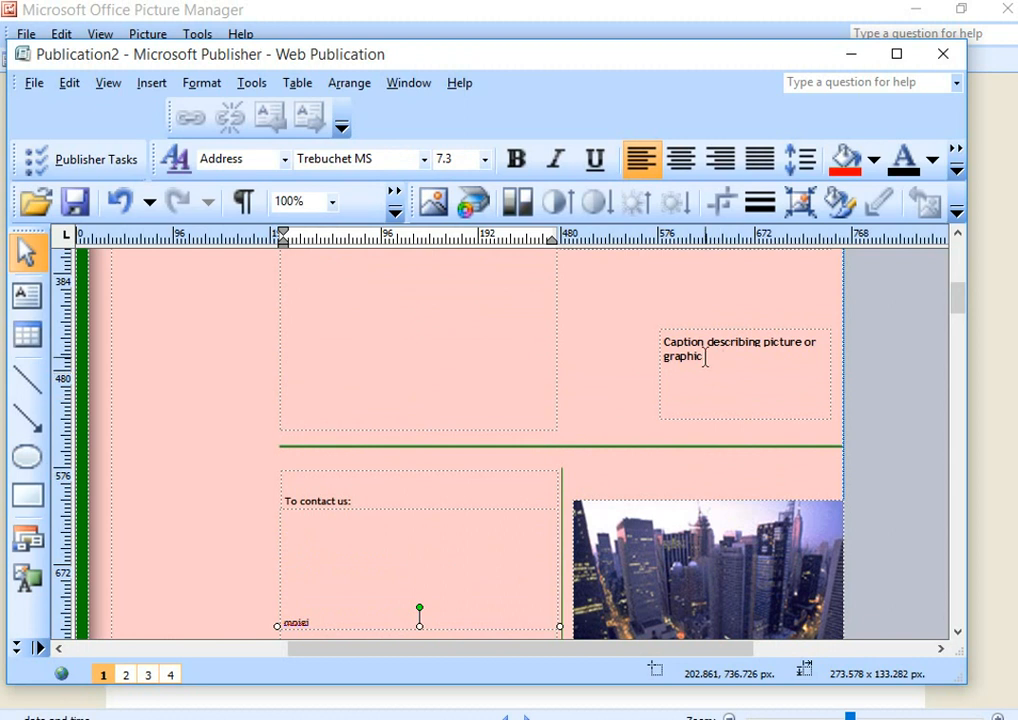
Resize the picture caption text box to about 504 px wide and 60 px high.
{"action": "left_click", "coordinate": [705, 360]}
{"action": "left_click_drag", "start_coordinate": [660, 329], "coordinate": [318, 293]}
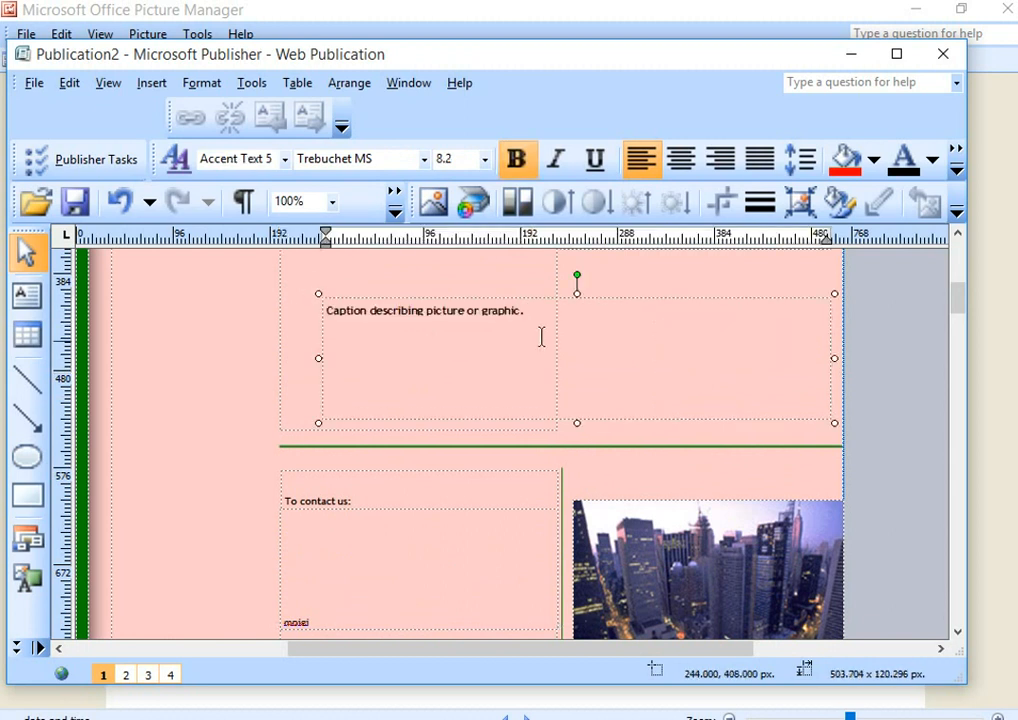
{"action": "left_click", "coordinate": [580, 297]}
{"action": "left_click_drag", "start_coordinate": [578, 318], "coordinate": [577, 354]}
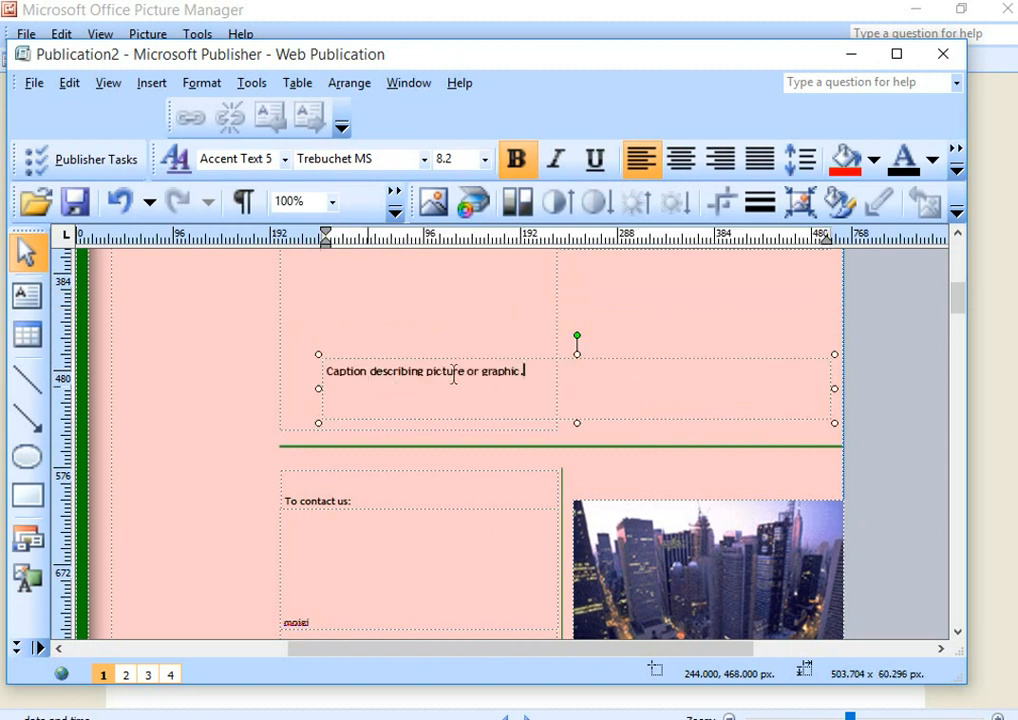
Replace the placeholder picture caption with "Event date".
{"action": "left_click", "coordinate": [323, 391]}
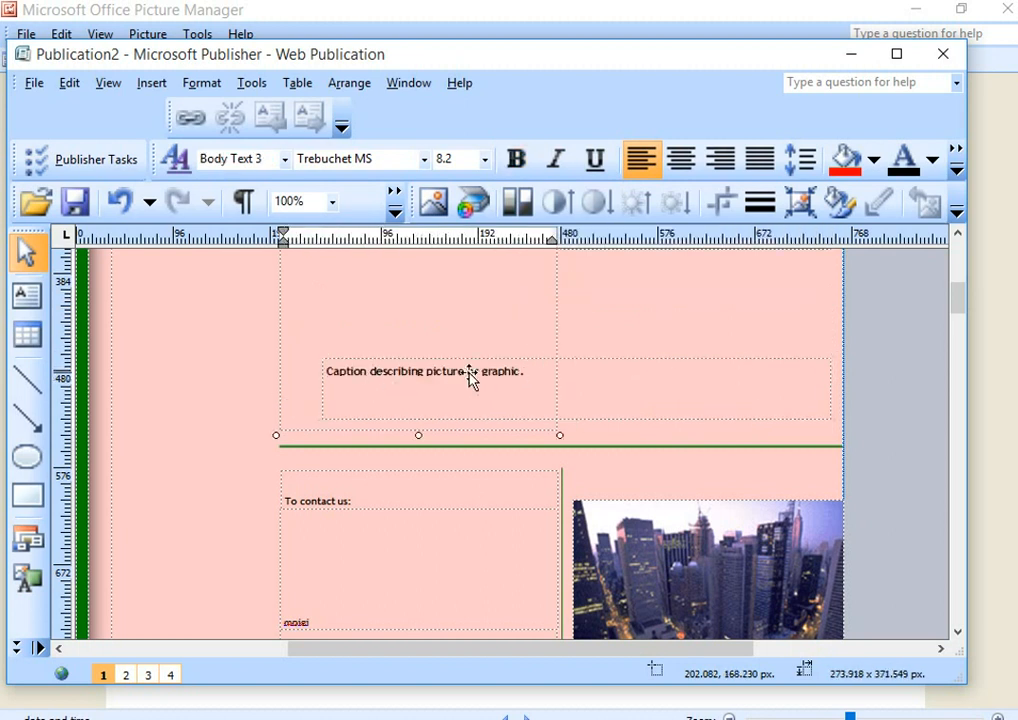
{"action": "triple_click", "coordinate": [512, 371]}
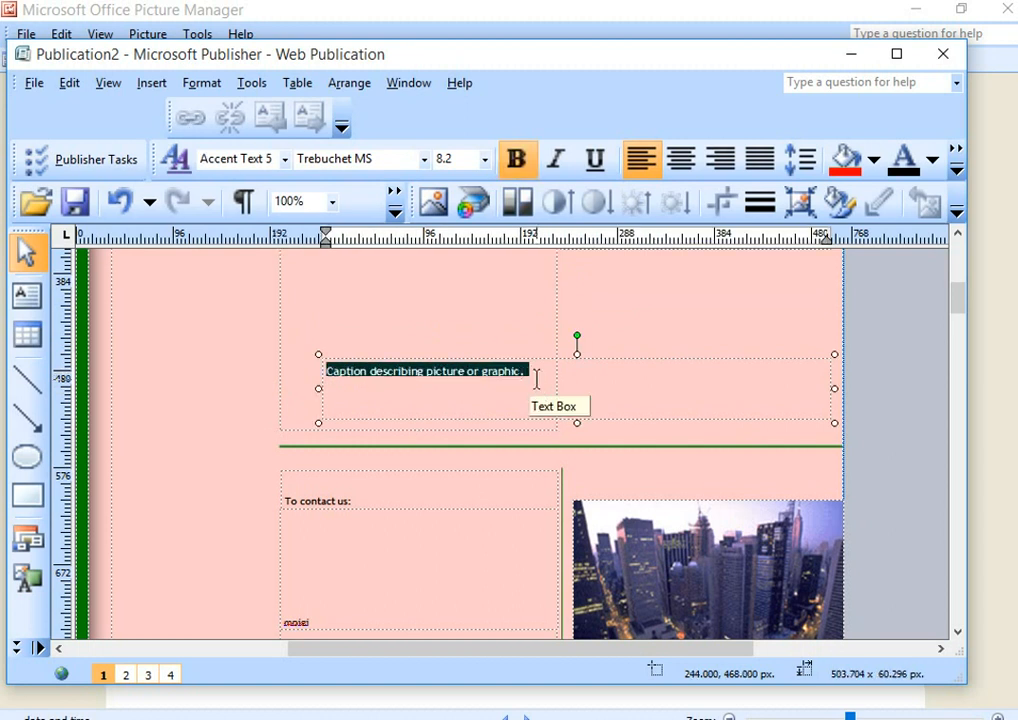
{"action": "type", "text": "ent date"}
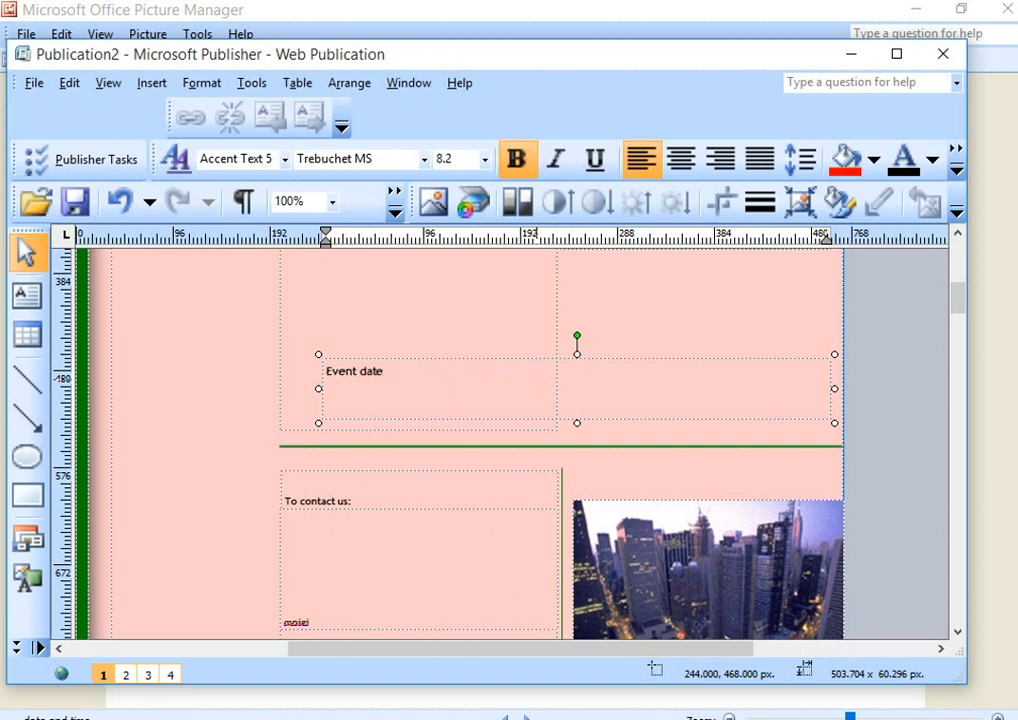
Enlarge the "Event date" text to font size 26.
{"action": "left_click", "coordinate": [304, 364]}
{"action": "left_click_drag", "start_coordinate": [385, 370], "coordinate": [328, 372]}
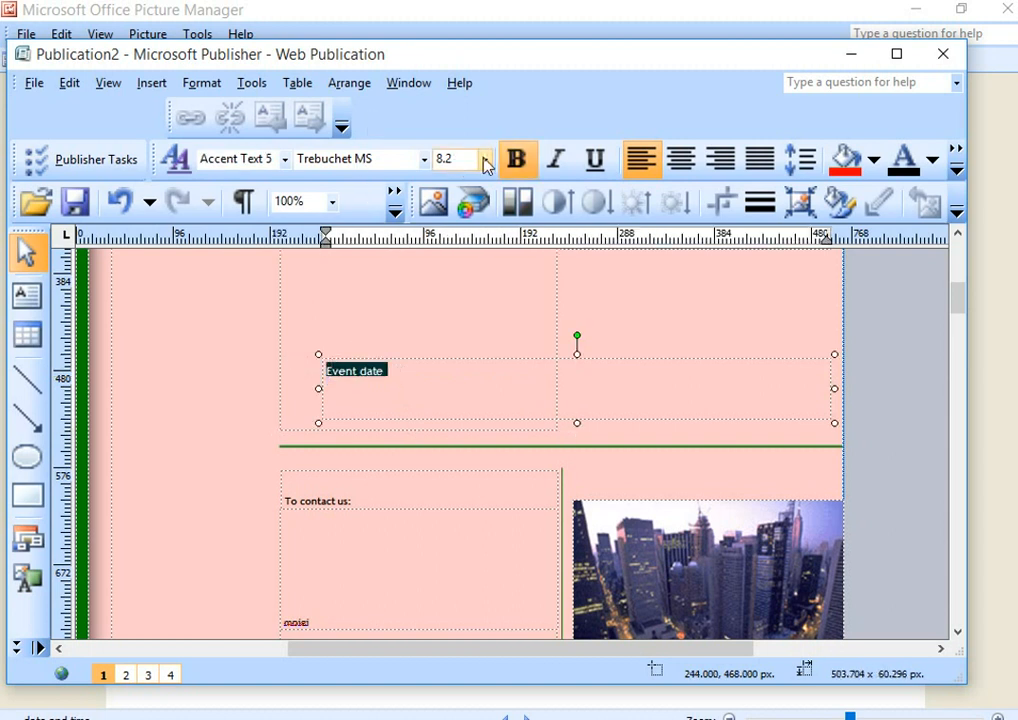
{"action": "left_click", "coordinate": [484, 160]}
{"action": "scroll", "coordinate": [487, 345], "scroll_direction": "down", "scroll_amount": 4}
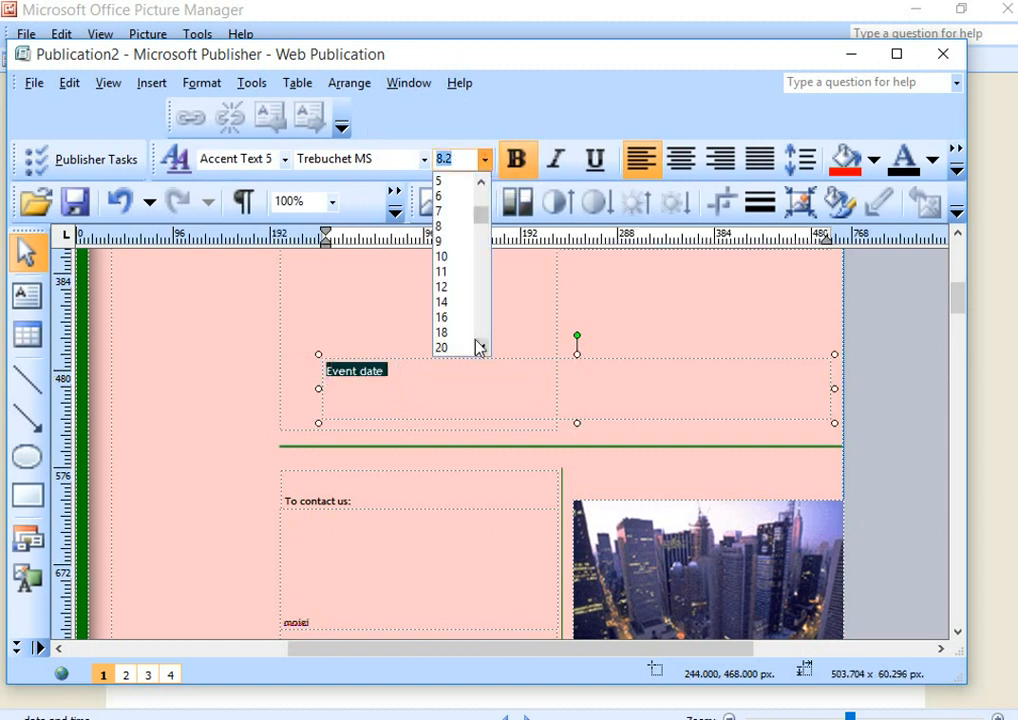
{"action": "left_click", "coordinate": [443, 348]}
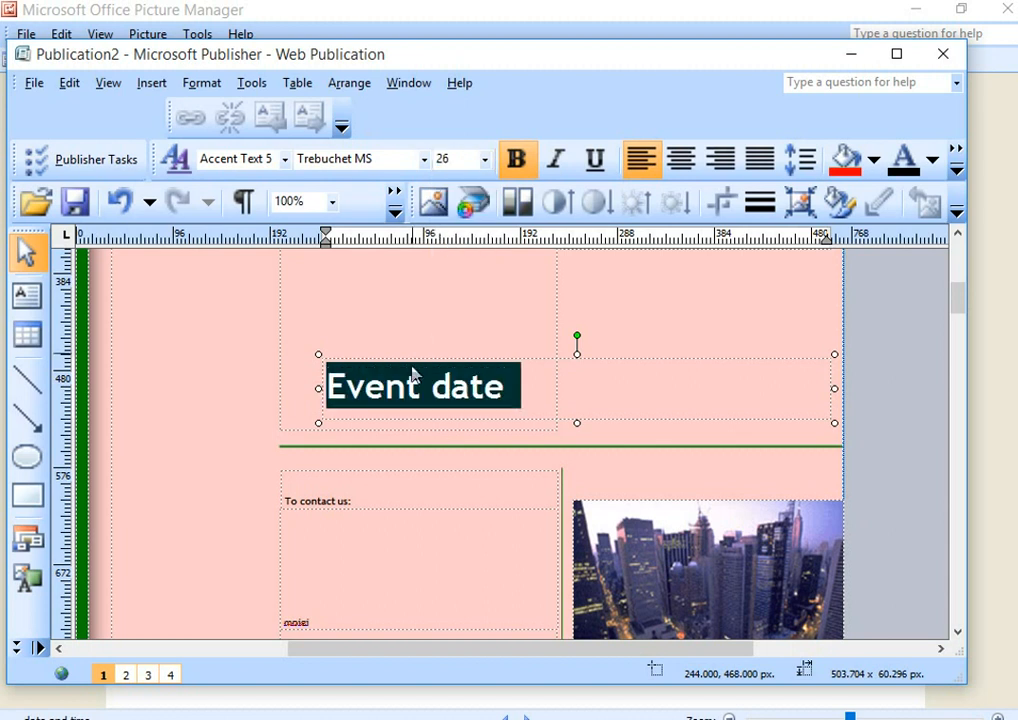
{"action": "left_click", "coordinate": [552, 400]}
Move the "Event date" box below the navigation links at about 40, 336 px and shrink it to about 204 x 36 px.
{"action": "scroll", "coordinate": [470, 447], "scroll_direction": "up", "scroll_amount": 3}
{"action": "left_click", "coordinate": [470, 447]}
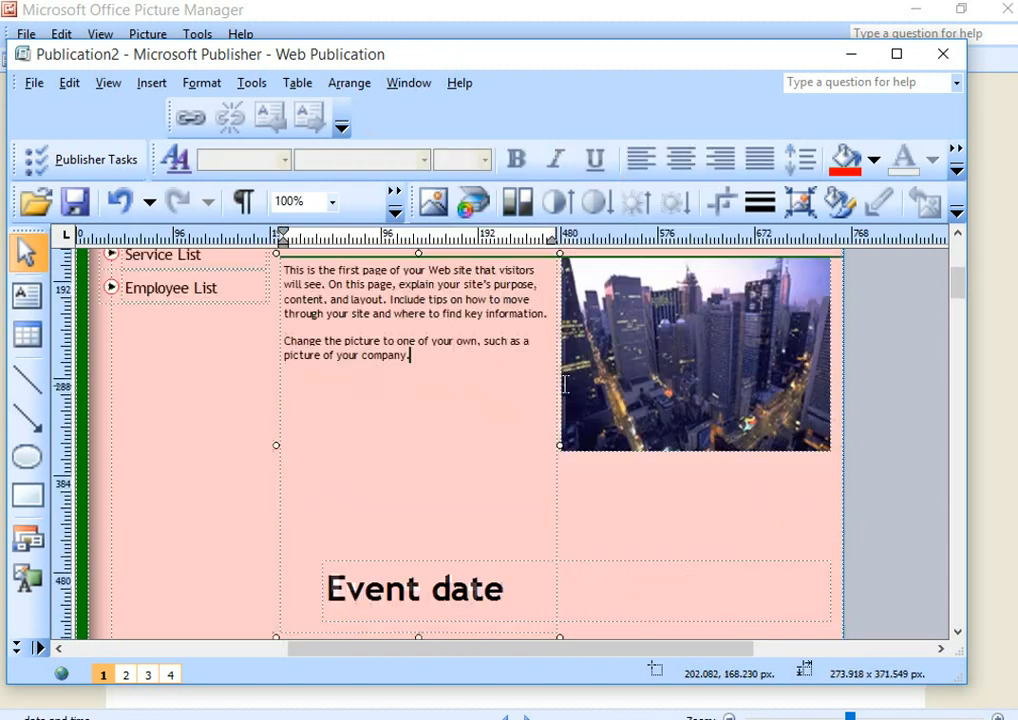
{"action": "left_click", "coordinate": [452, 585]}
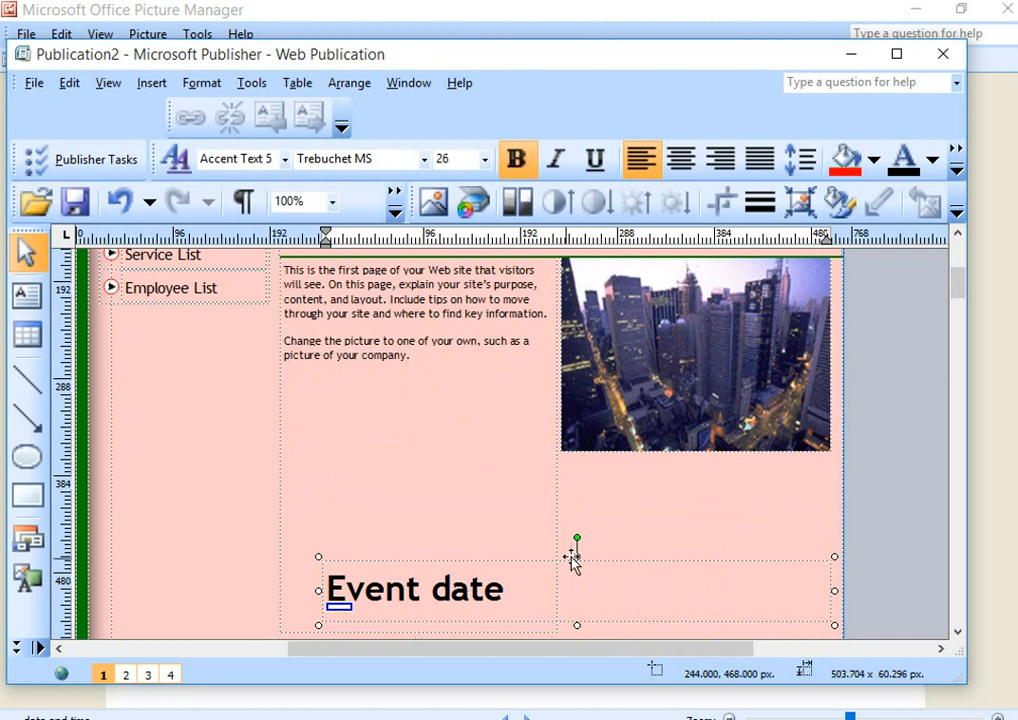
{"action": "left_click_drag", "start_coordinate": [833, 553], "coordinate": [543, 556]}
{"action": "left_click_drag", "start_coordinate": [368, 559], "coordinate": [164, 424]}
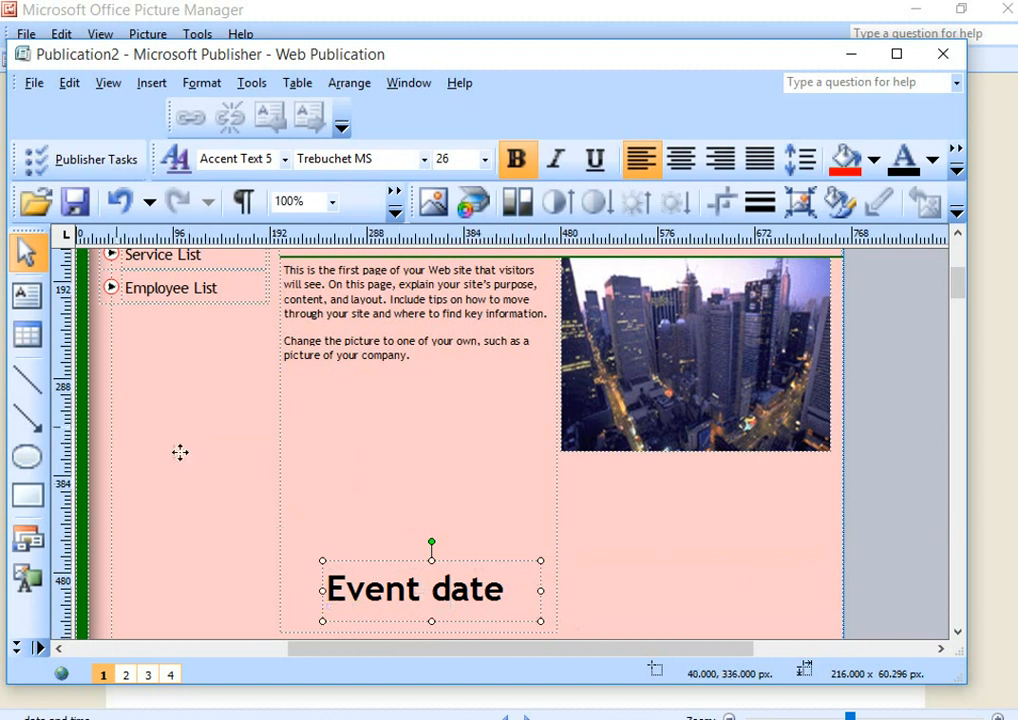
{"action": "left_click_drag", "start_coordinate": [335, 488], "coordinate": [323, 464]}
Reduce the "Event date" text to font size 16 so it fits its box.
{"action": "left_click", "coordinate": [243, 455]}
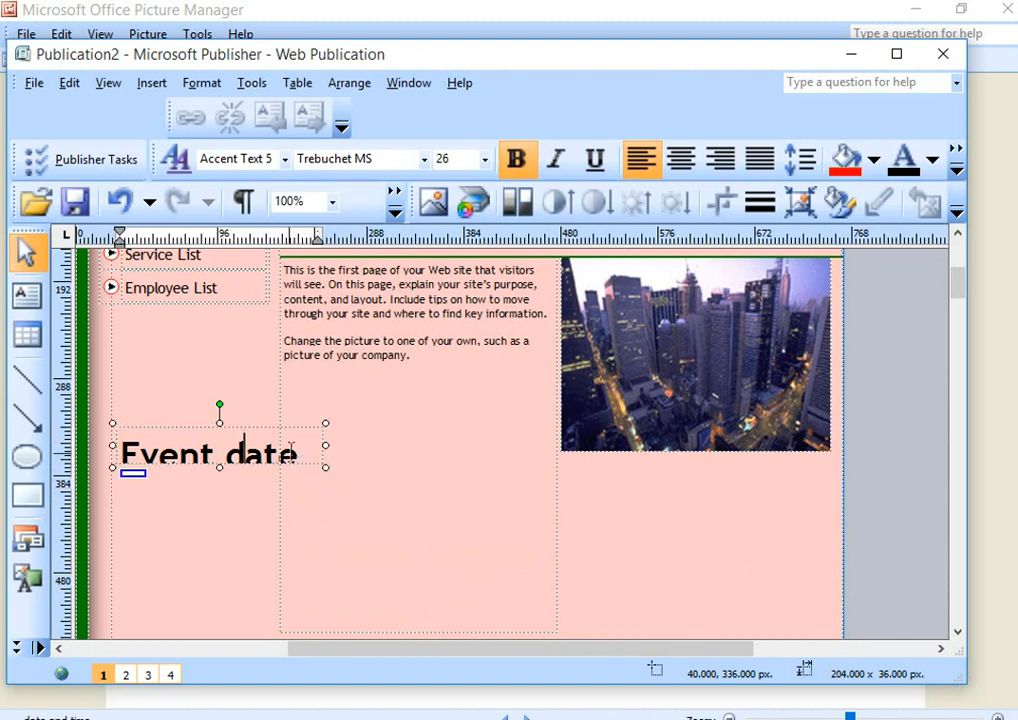
{"action": "left_click_drag", "start_coordinate": [114, 450], "coordinate": [316, 455]}
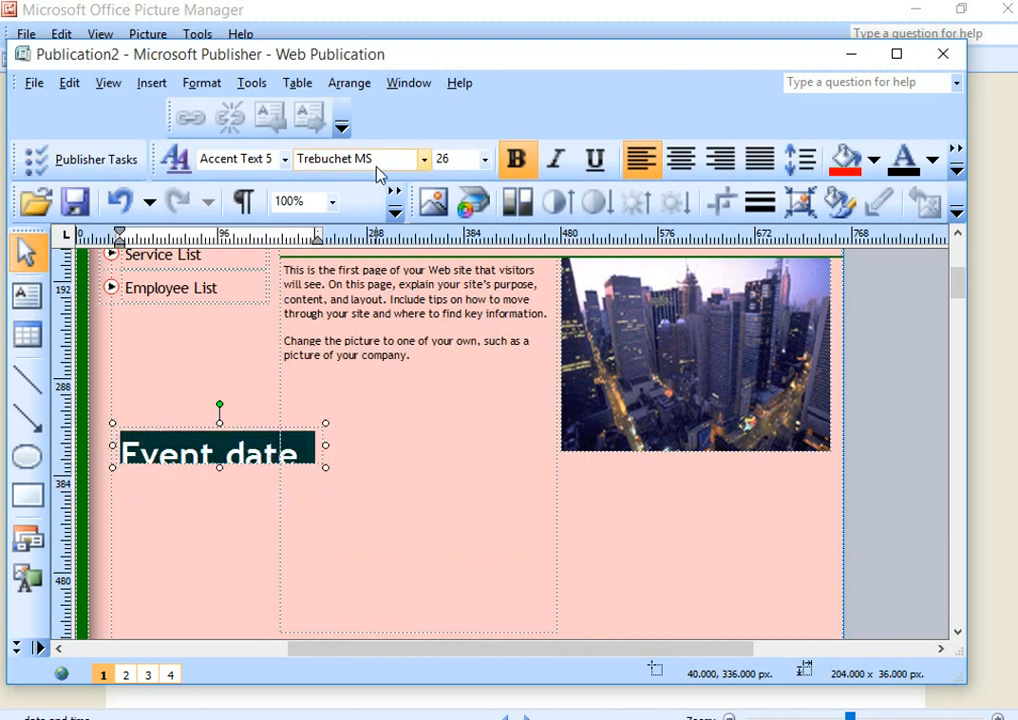
{"action": "left_click", "coordinate": [484, 160]}
{"action": "left_click", "coordinate": [443, 301]}
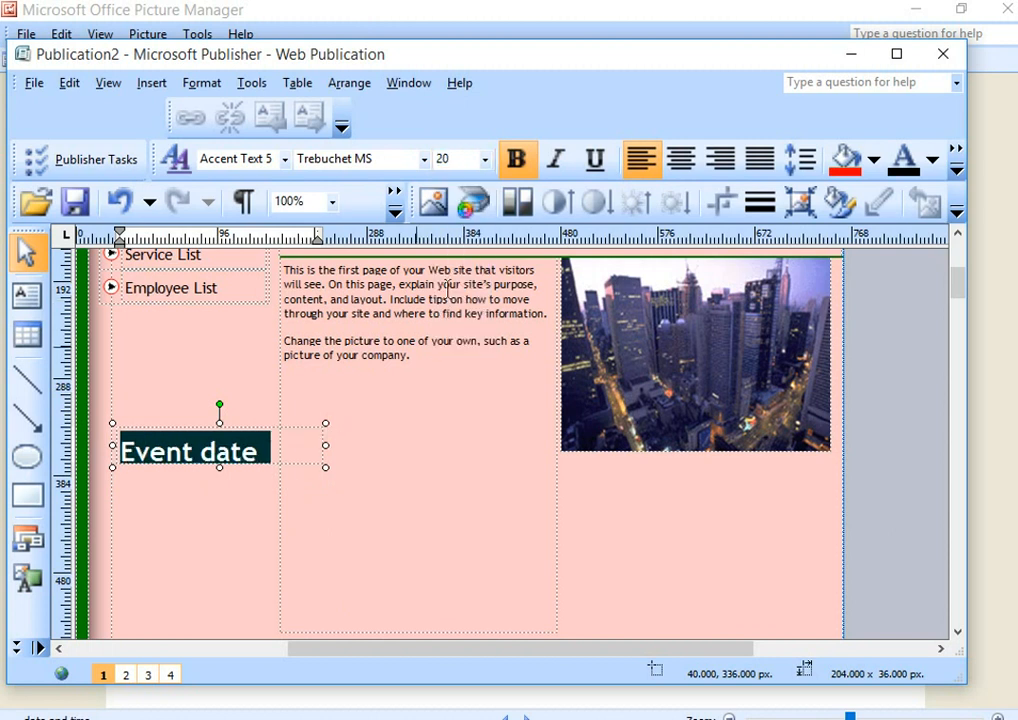
{"action": "left_click", "coordinate": [484, 159]}
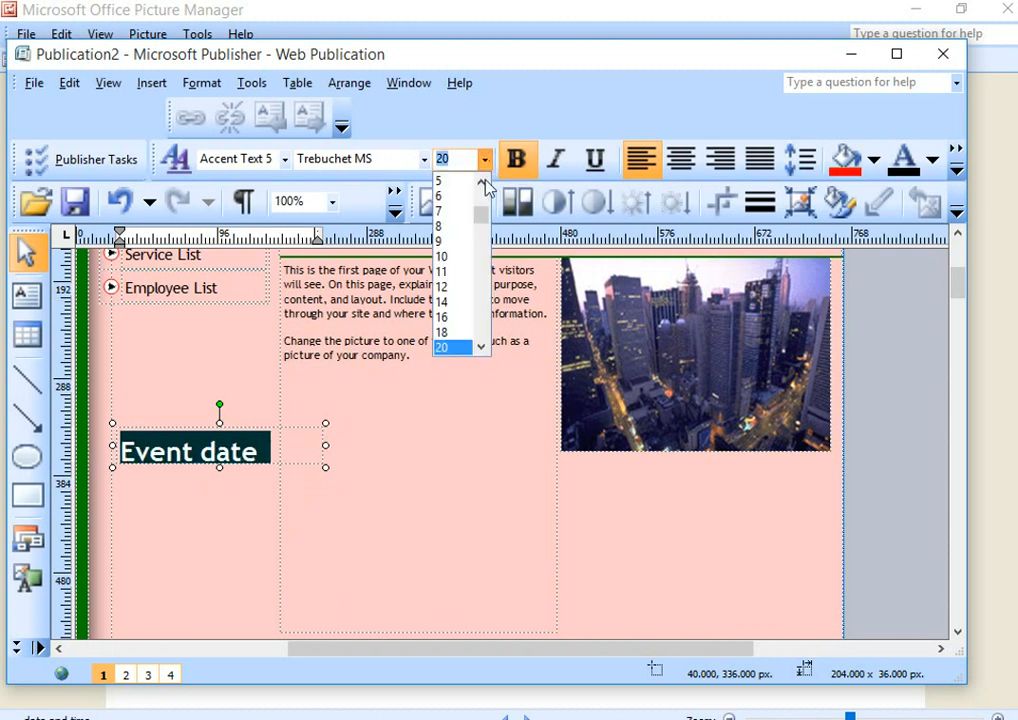
{"action": "left_click", "coordinate": [444, 317]}
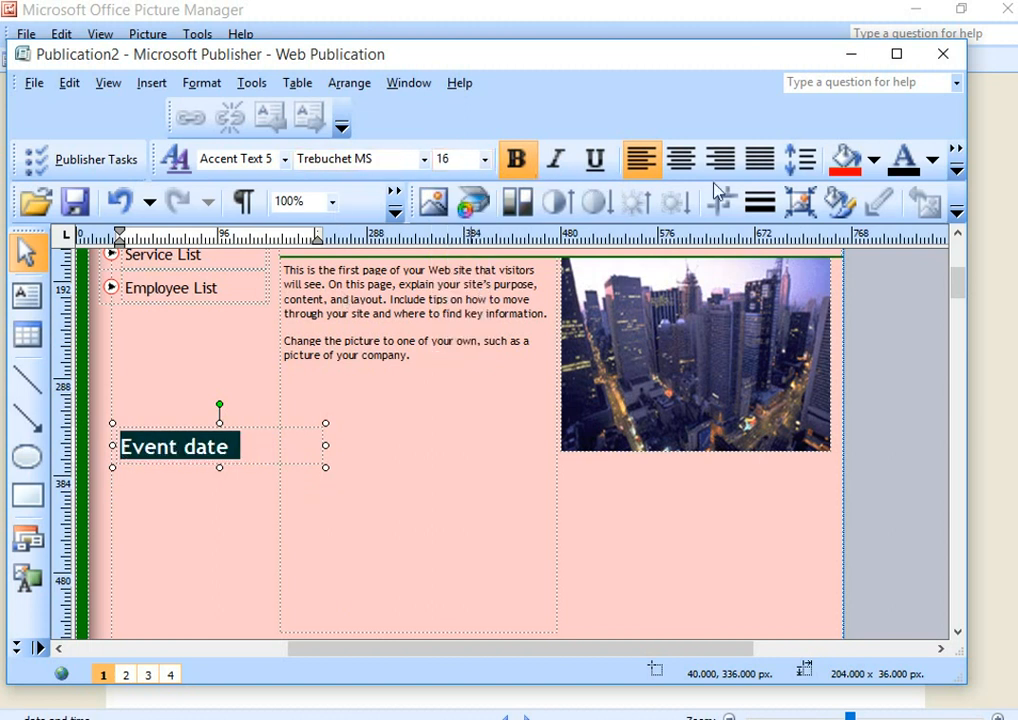
Change the "Event date" text colour to light blue.
{"action": "left_click", "coordinate": [931, 163]}
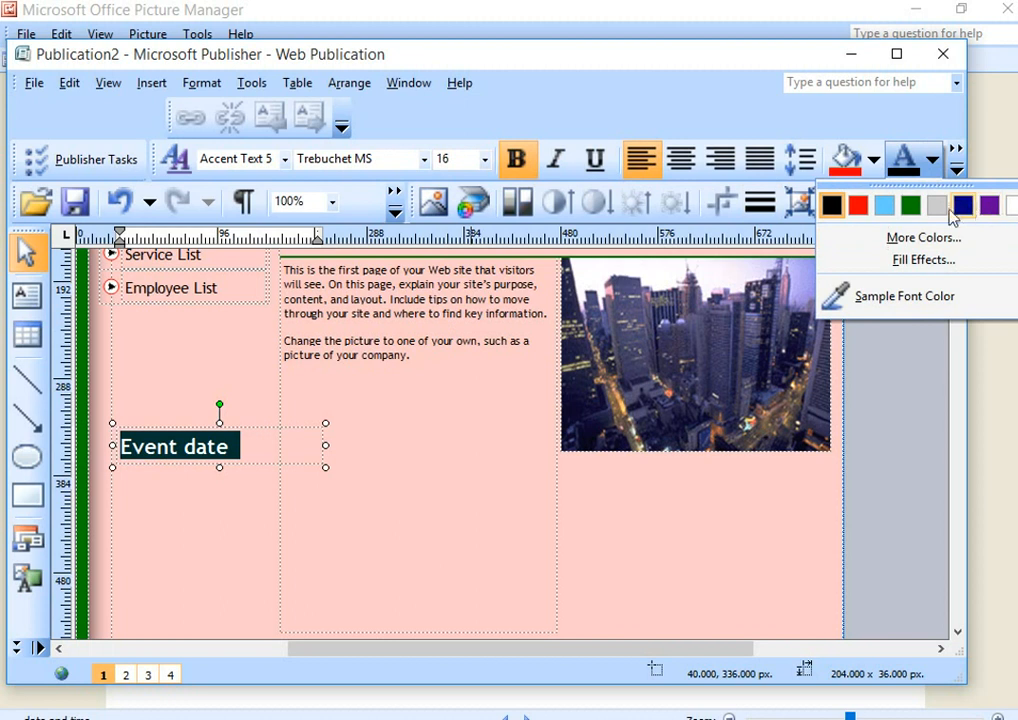
{"action": "left_click", "coordinate": [885, 210]}
{"action": "left_click", "coordinate": [397, 470]}
Fill the background of the "Event date" text box with white.
{"action": "left_click_drag", "start_coordinate": [232, 455], "coordinate": [105, 445]}
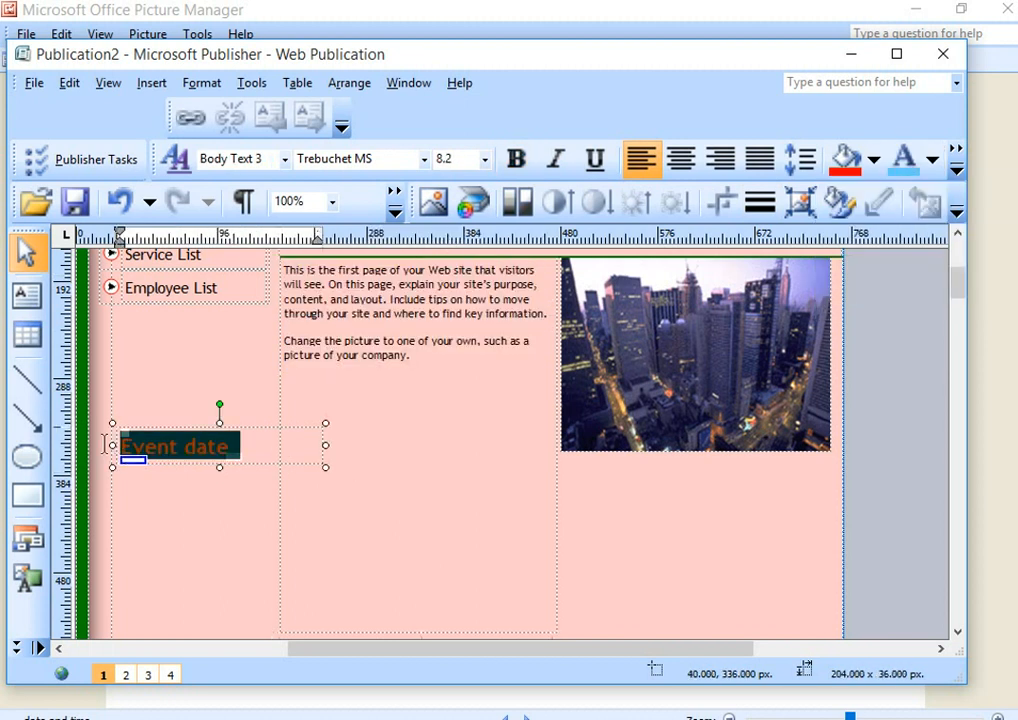
{"action": "left_click", "coordinate": [874, 166]}
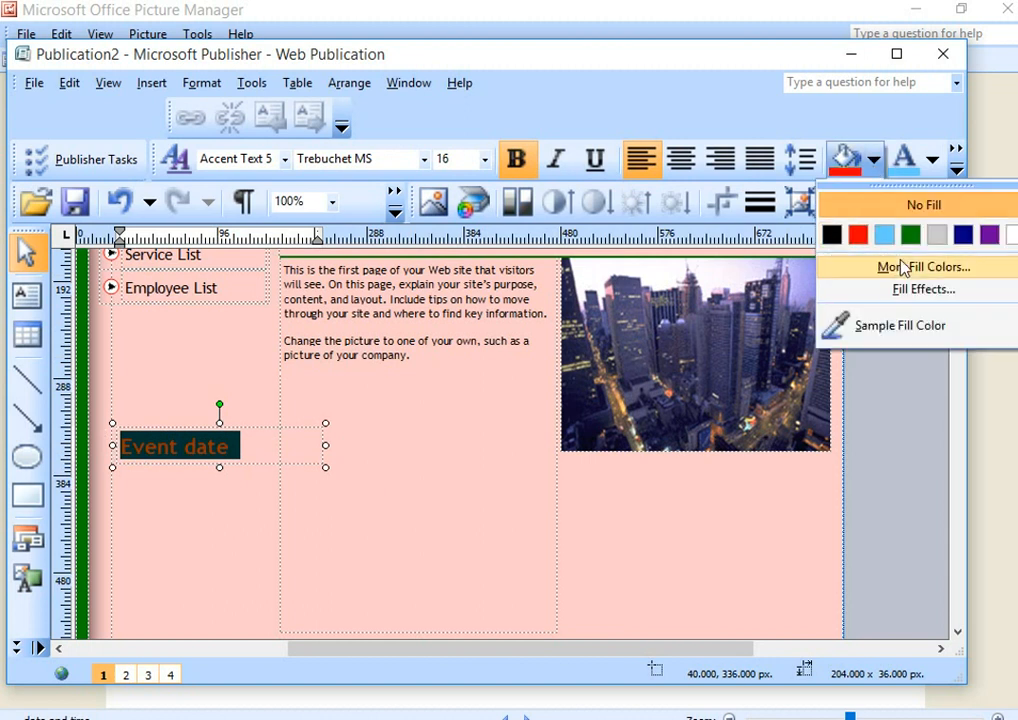
{"action": "left_click", "coordinate": [1008, 238]}
{"action": "left_click", "coordinate": [300, 456]}
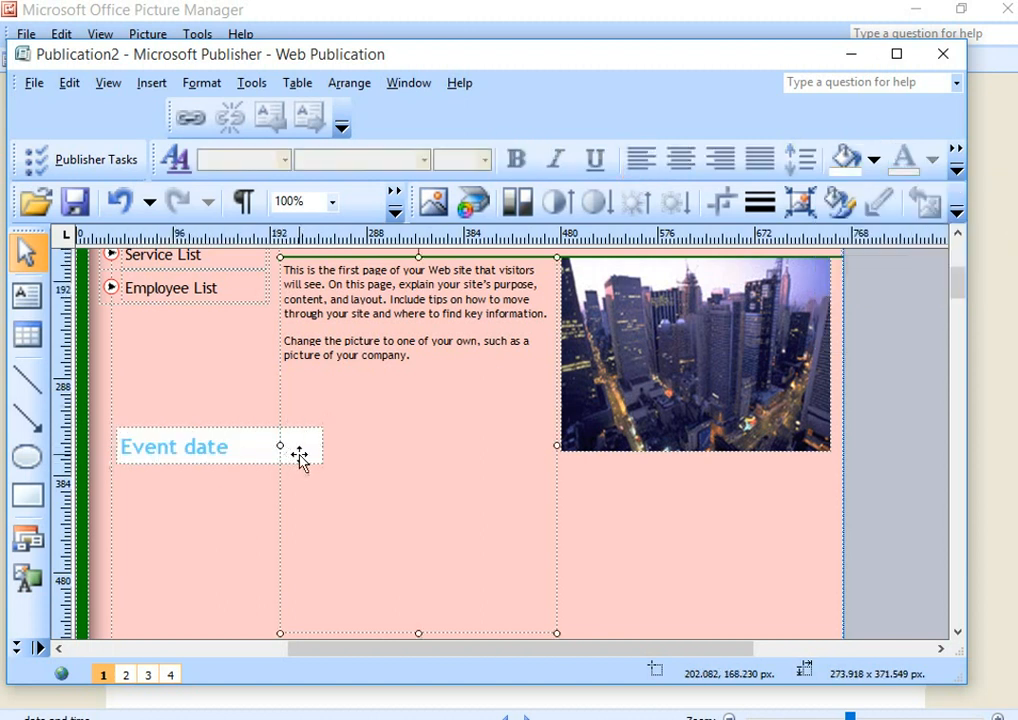
Narrow the "Event date" box to about 116 px wide so it ends just after the text.
{"action": "left_click", "coordinate": [323, 446]}
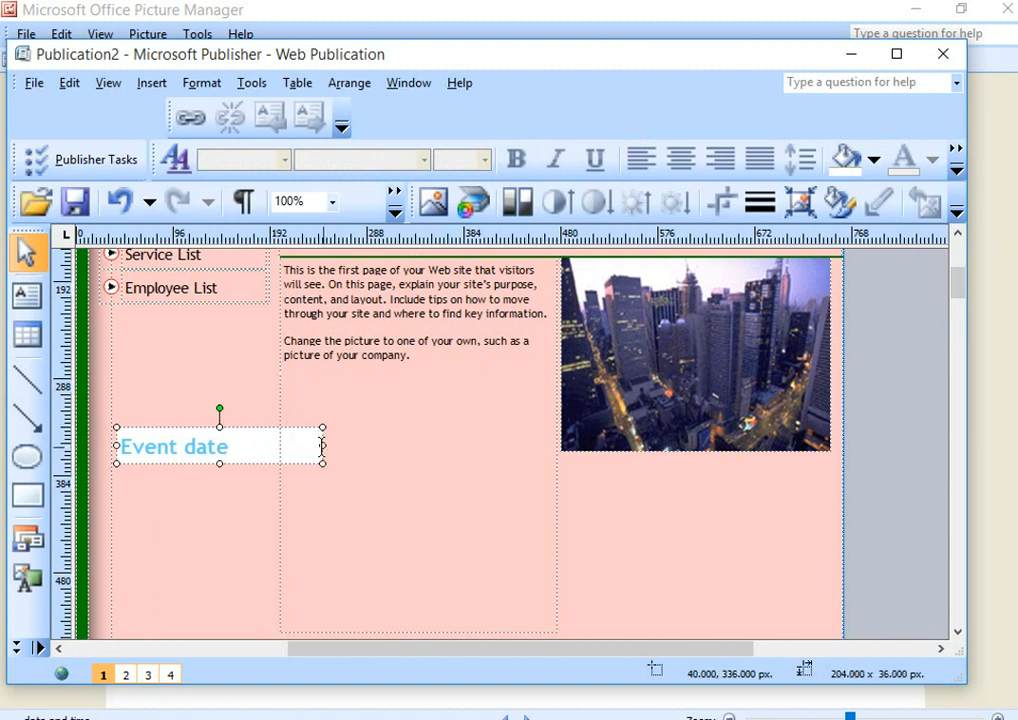
{"action": "left_click_drag", "start_coordinate": [323, 446], "coordinate": [234, 446]}
{"action": "left_click", "coordinate": [221, 502]}
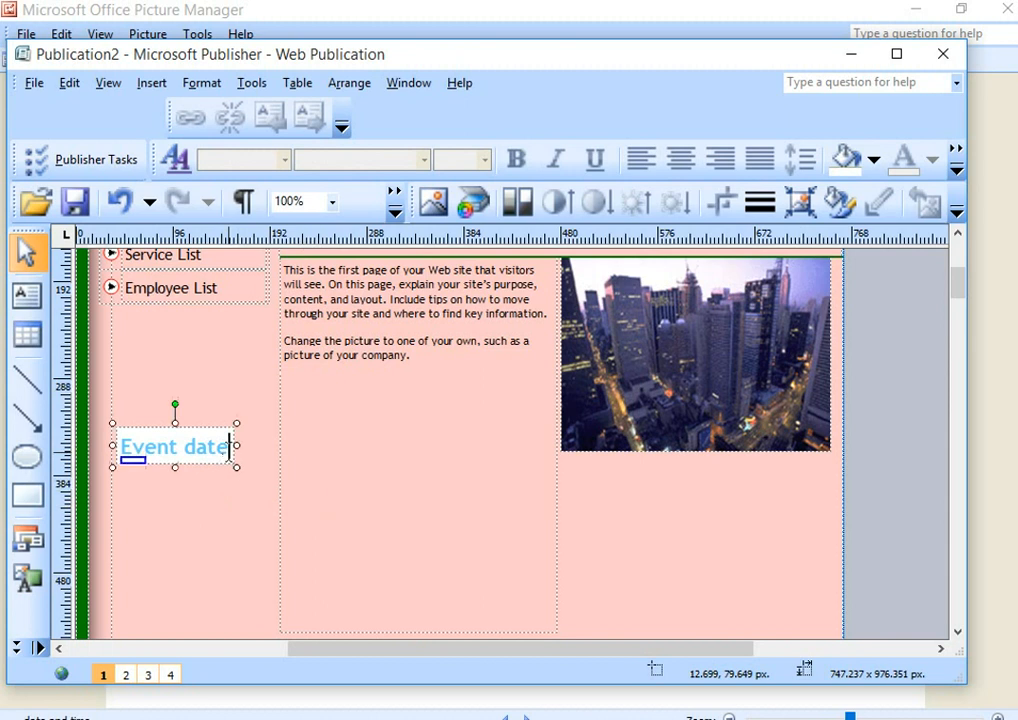
Change the "Event date" text colour to dark navy blue from the standard colours.
{"action": "left_click", "coordinate": [229, 454]}
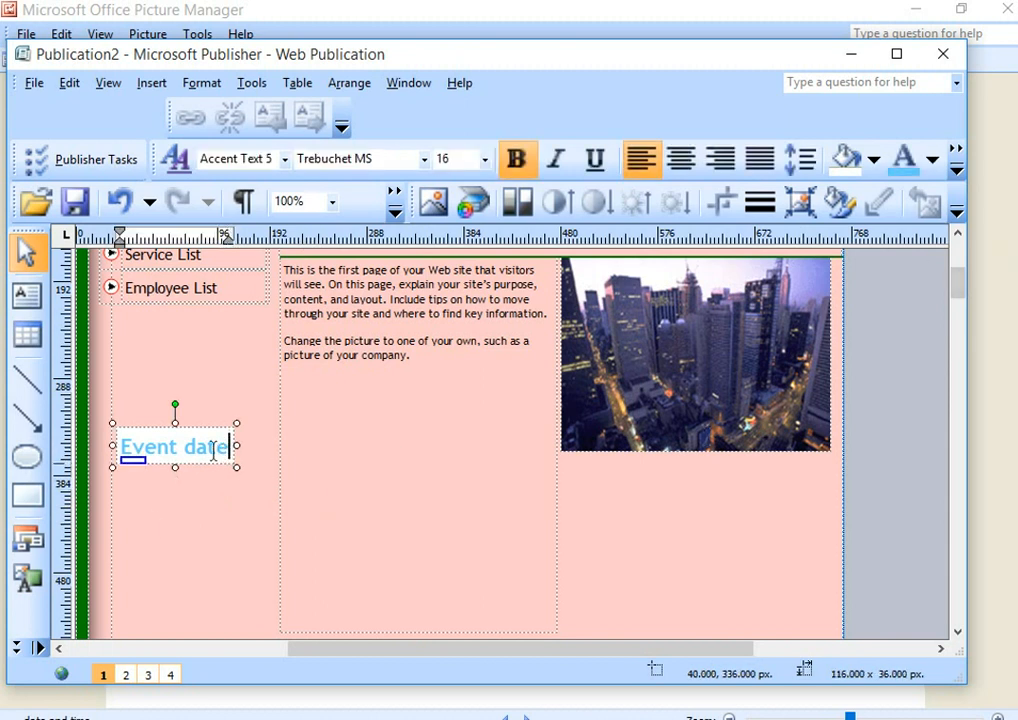
{"action": "left_click_drag", "start_coordinate": [213, 452], "coordinate": [121, 450]}
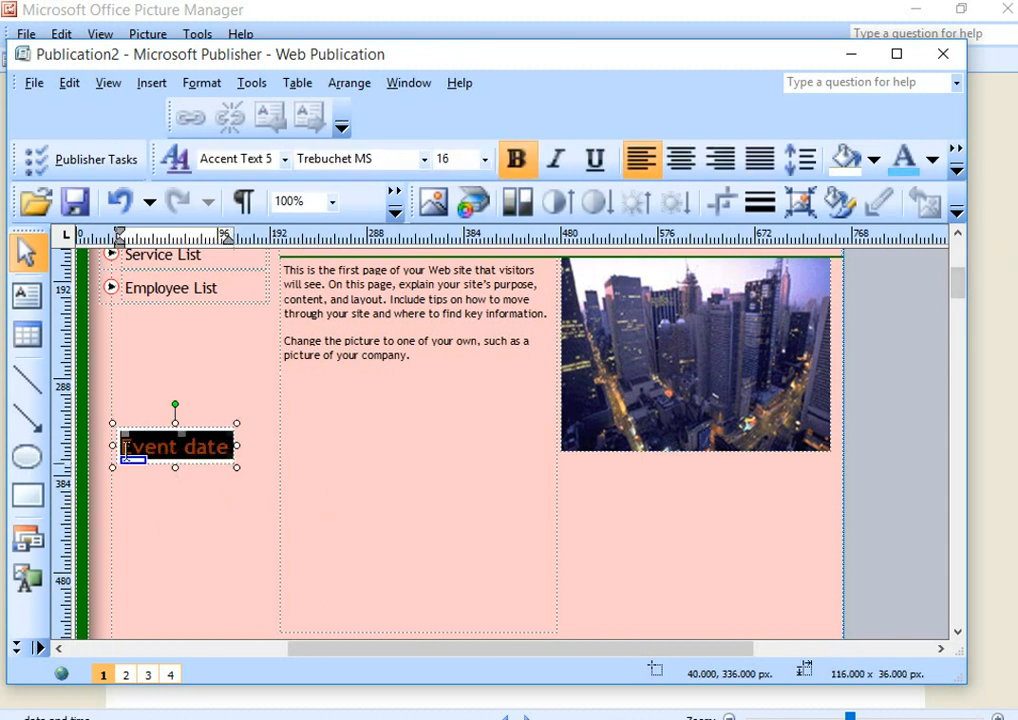
{"action": "left_click", "coordinate": [932, 162]}
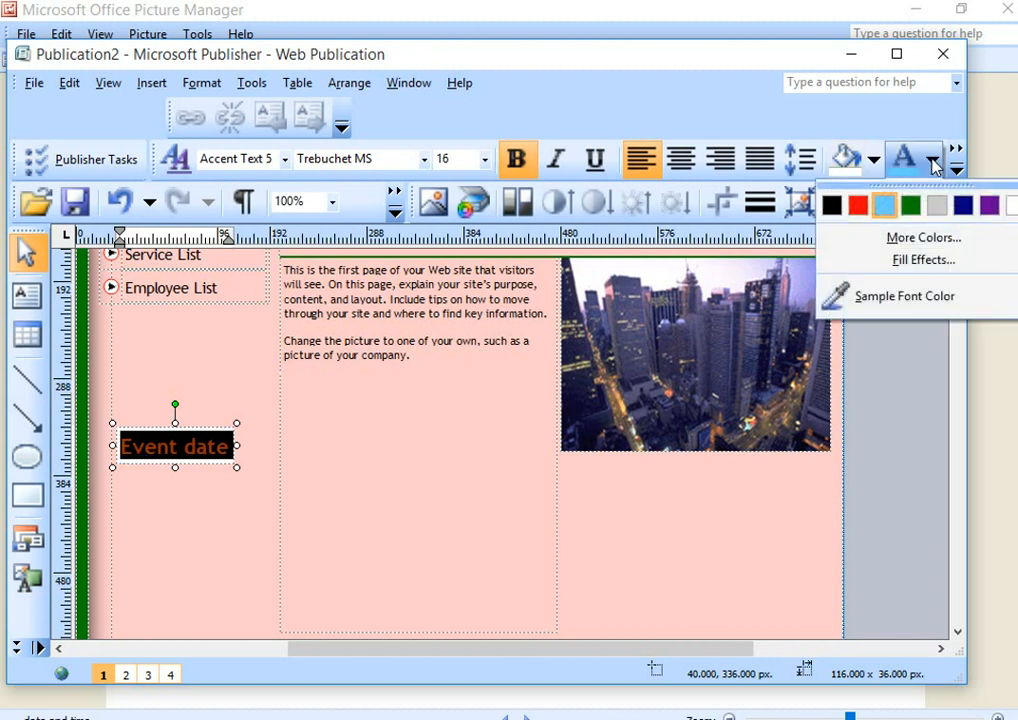
{"action": "left_click", "coordinate": [923, 237]}
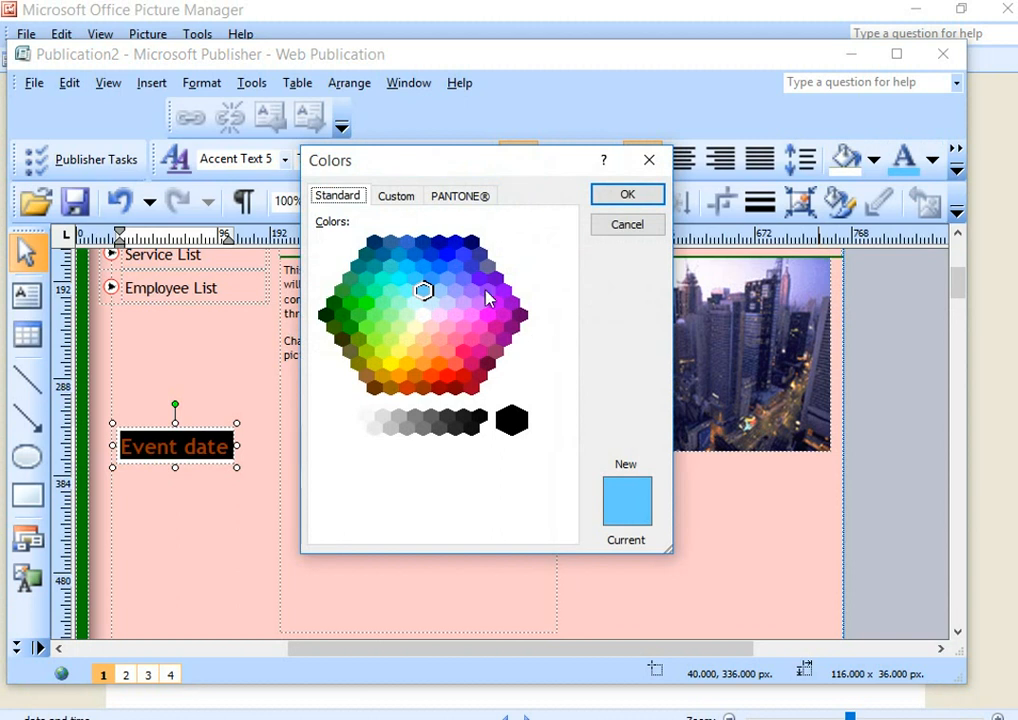
{"action": "left_click", "coordinate": [432, 255]}
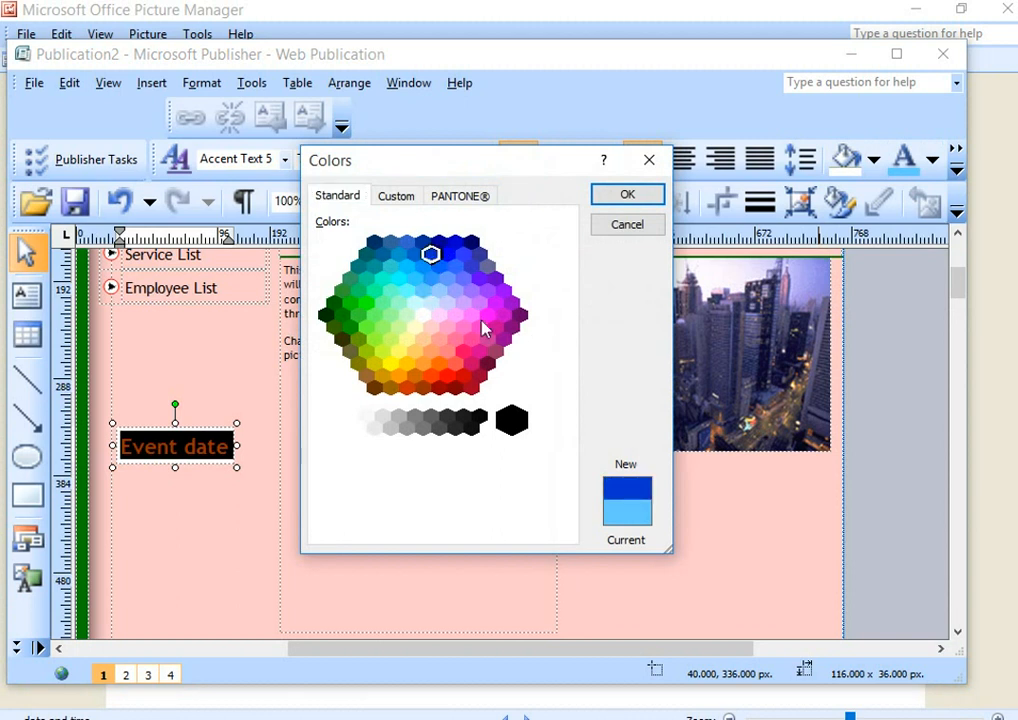
{"action": "left_click", "coordinate": [472, 243]}
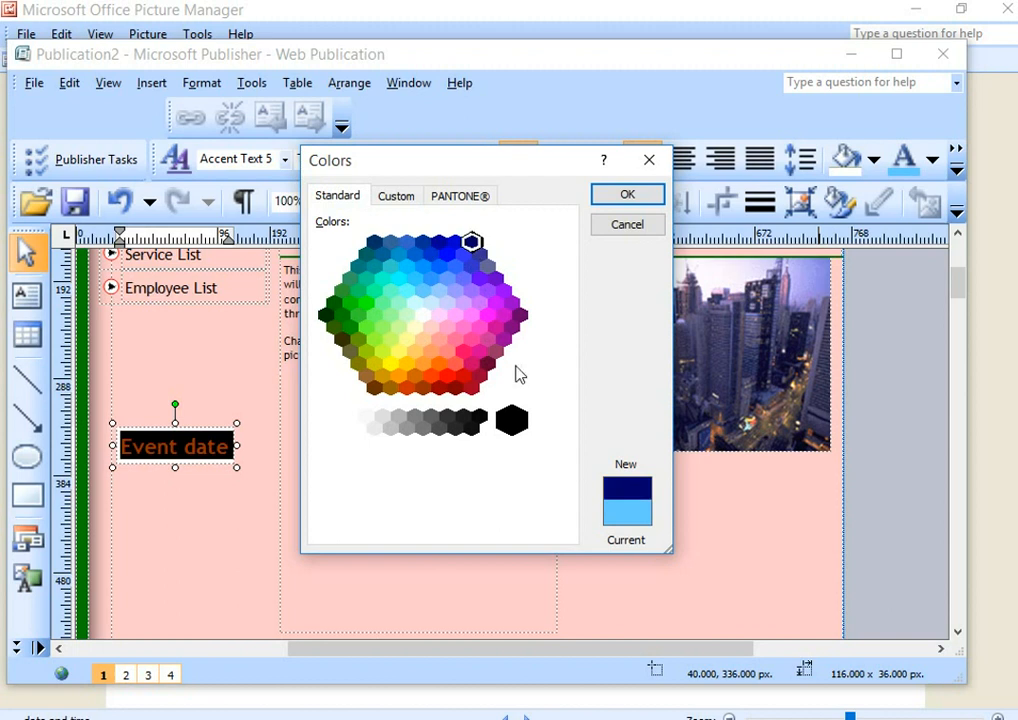
{"action": "left_click", "coordinate": [636, 198]}
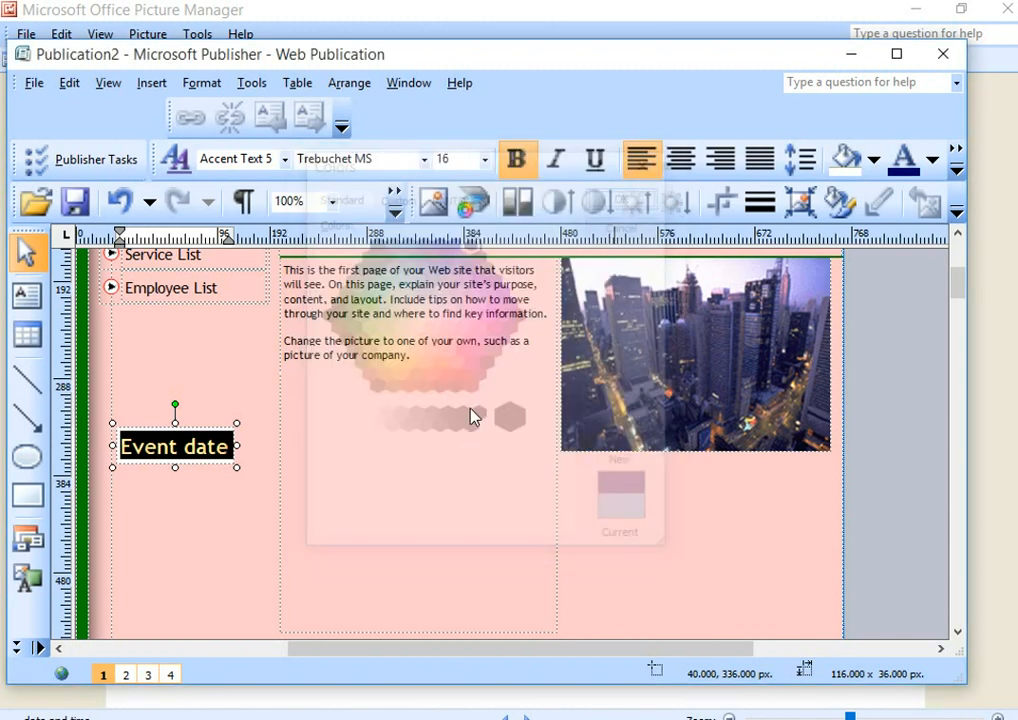
{"action": "left_click", "coordinate": [274, 484]}
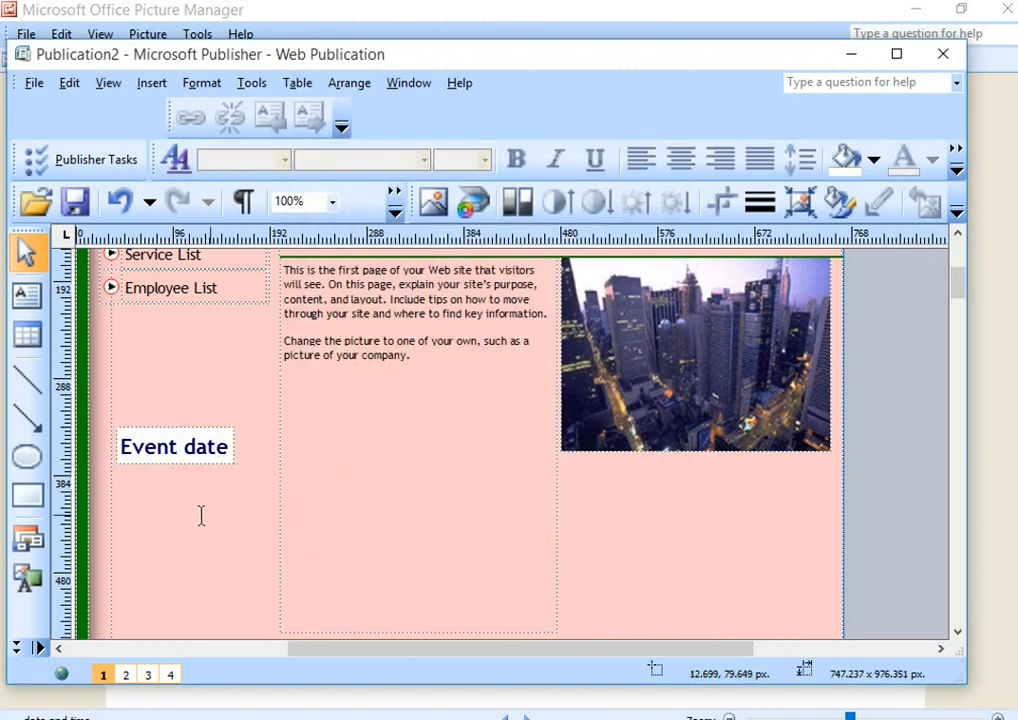
Resize the home page's introductory text box to about 276 x 128 px so it ends just below its text.
{"action": "left_click", "coordinate": [280, 463]}
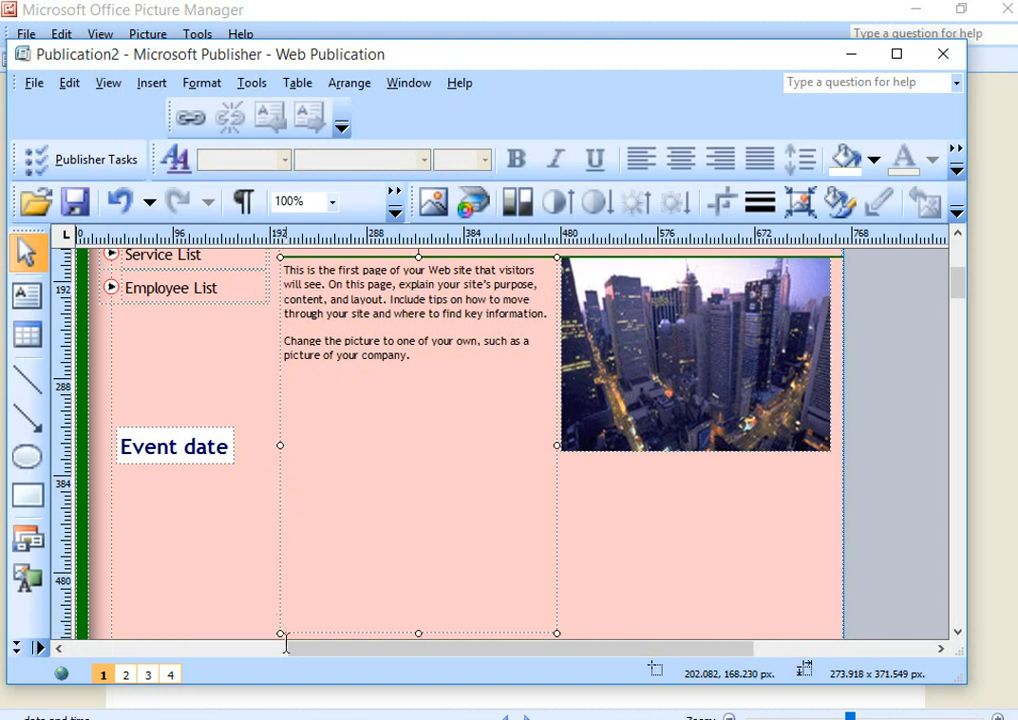
{"action": "left_click_drag", "start_coordinate": [284, 600], "coordinate": [277, 411]}
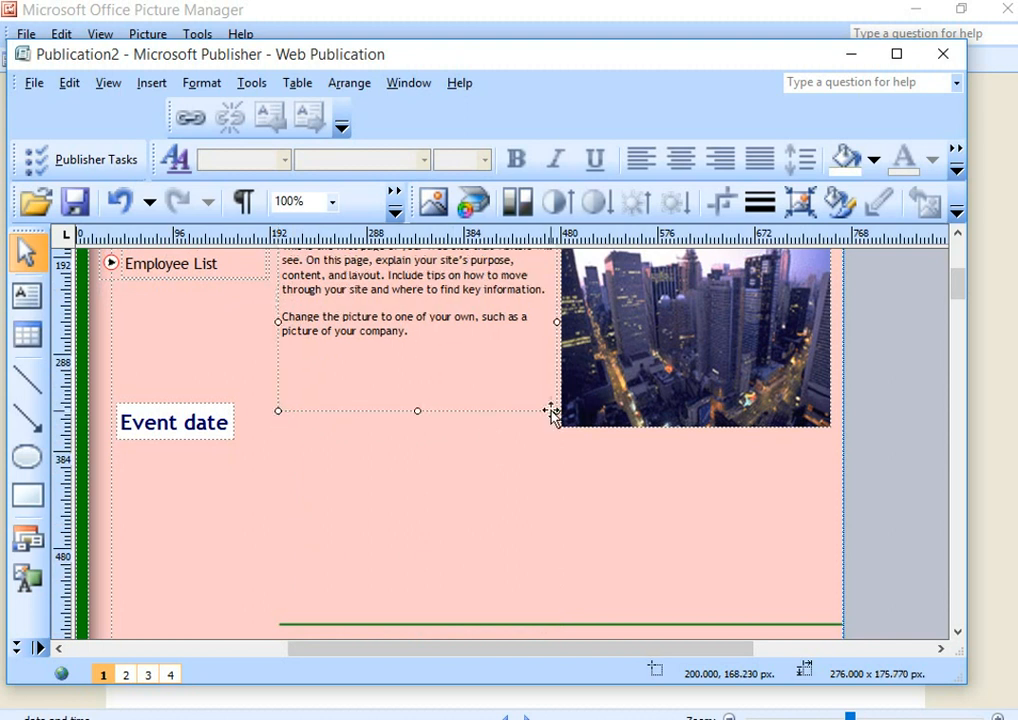
{"action": "left_click_drag", "start_coordinate": [555, 410], "coordinate": [555, 339]}
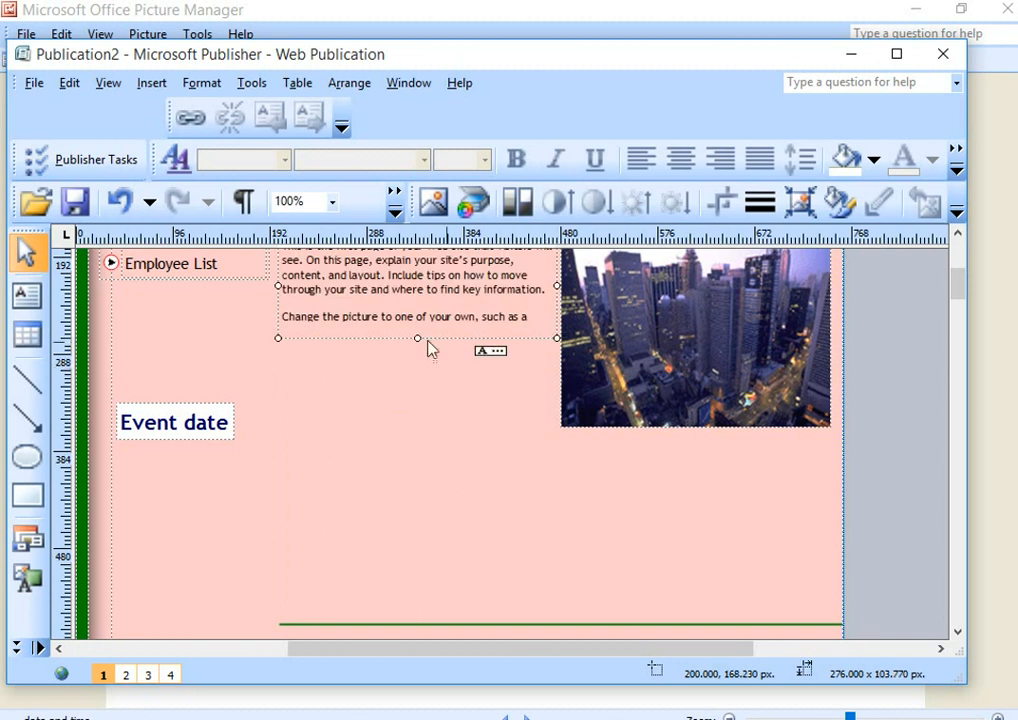
{"action": "left_click_drag", "start_coordinate": [413, 362], "coordinate": [413, 362]}
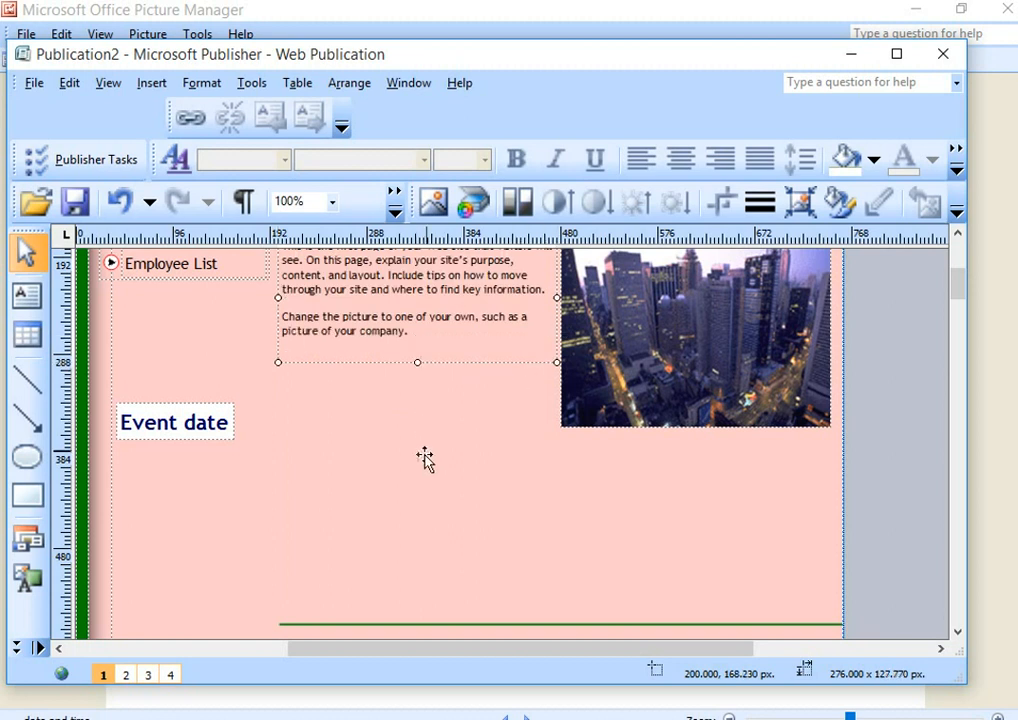
{"action": "left_click", "coordinate": [286, 456]}
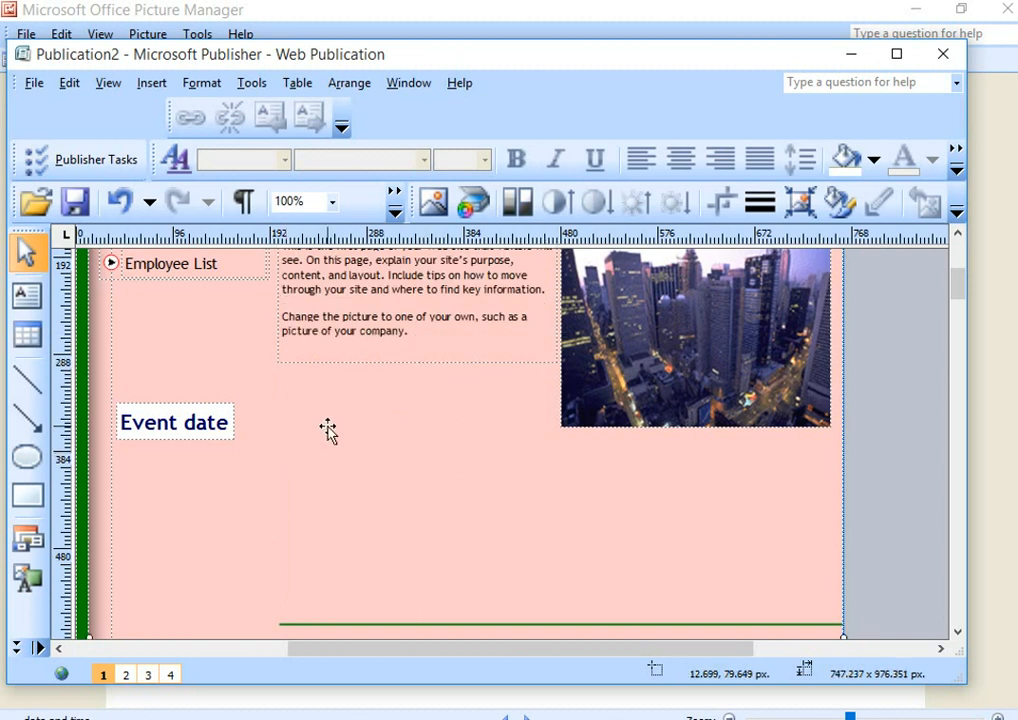
{"action": "scroll", "coordinate": [329, 431], "scroll_direction": "up", "scroll_amount": 1}
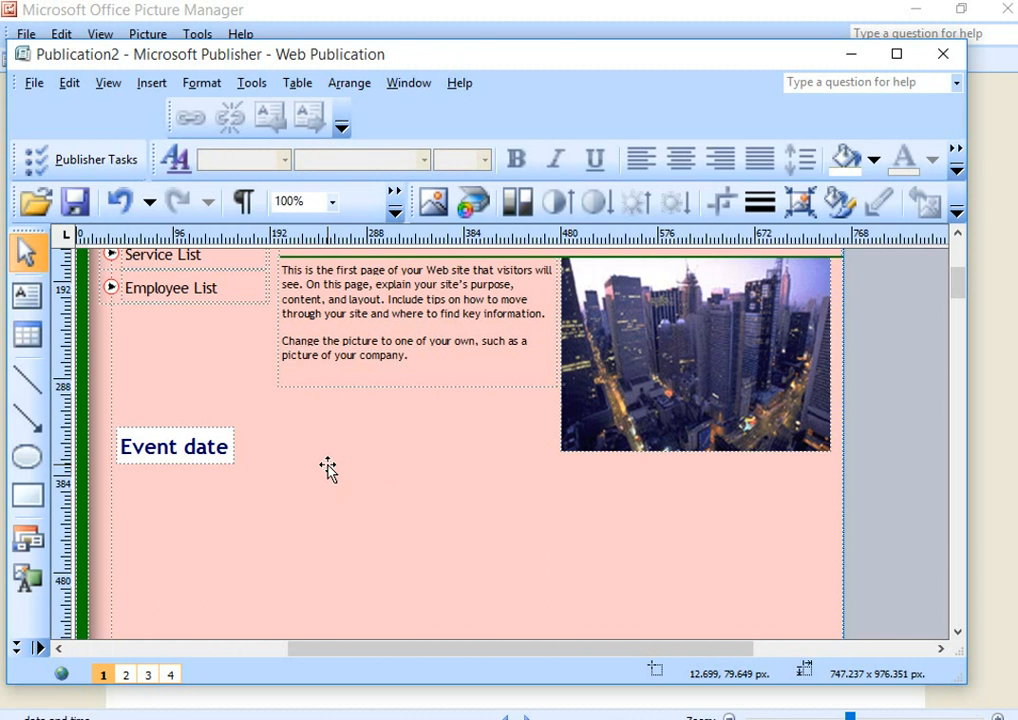
Replace the "Event date" label text with "Date today", widening its box to about 172 px.
{"action": "left_click", "coordinate": [186, 450]}
{"action": "left_click_drag", "start_coordinate": [186, 450], "coordinate": [112, 451]}
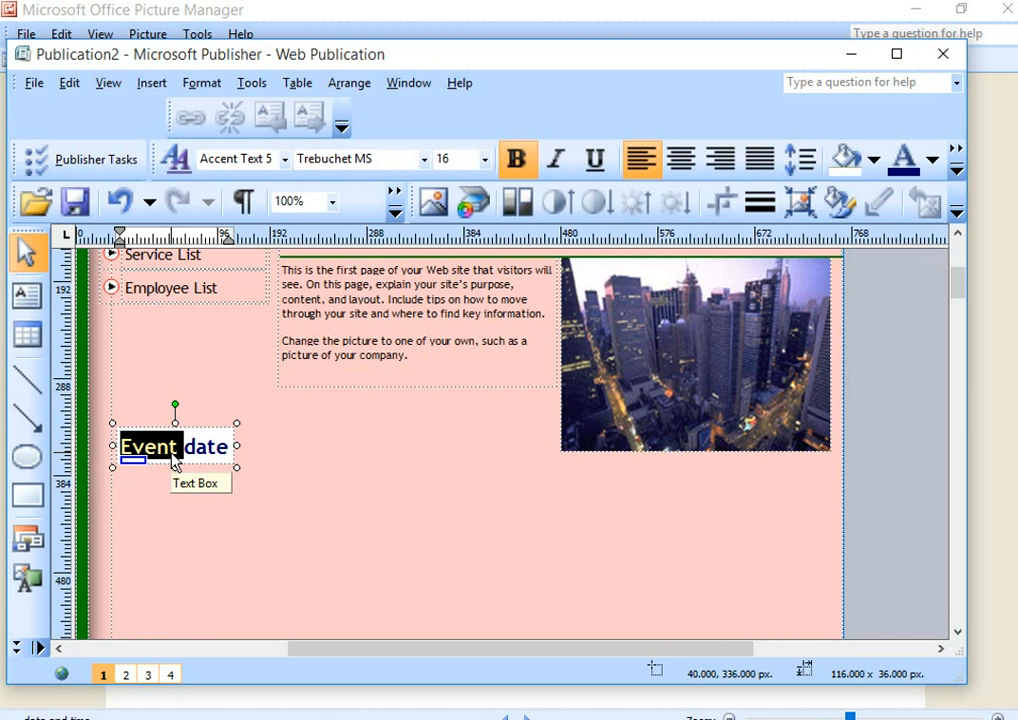
{"action": "type", "text": "dat"}
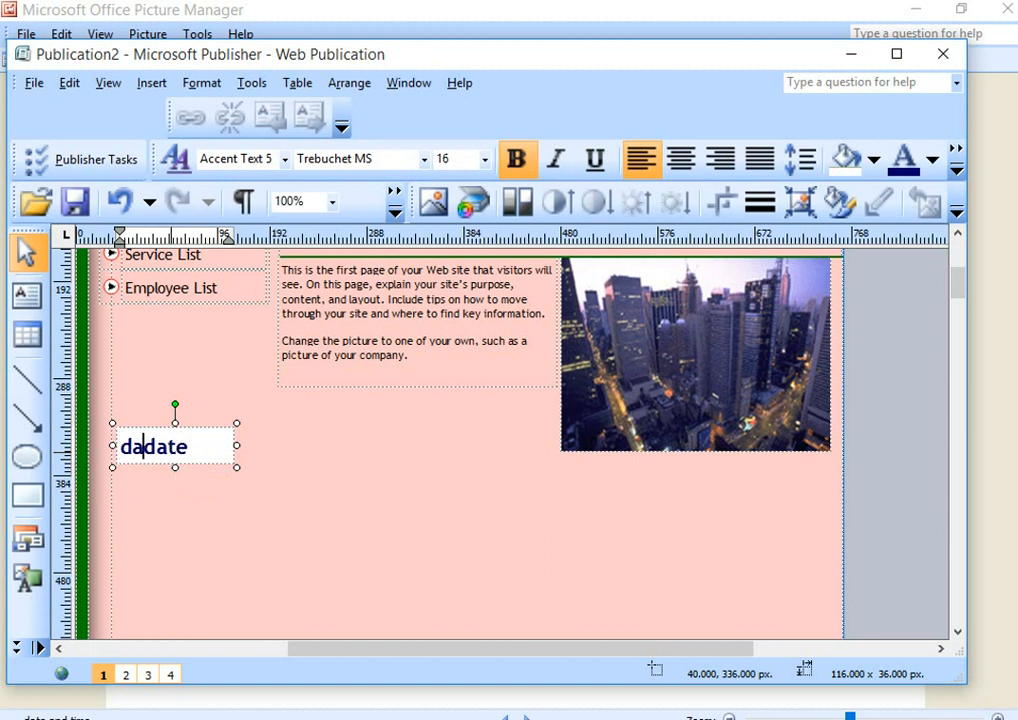
{"action": "type", "text": "e"}
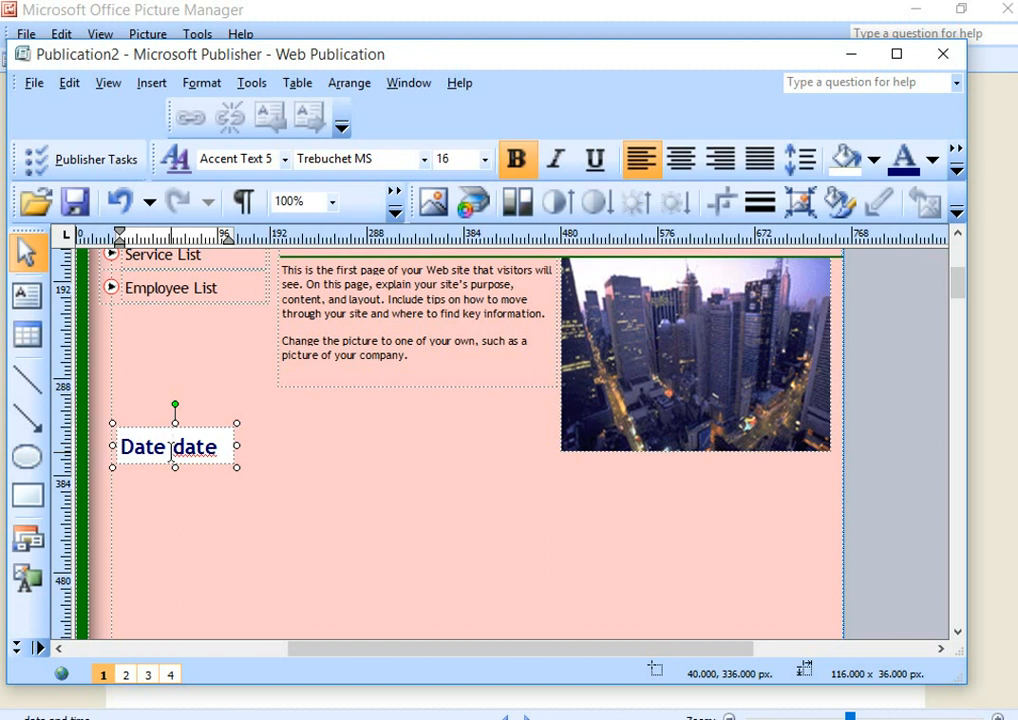
{"action": "key", "text": "Delete"}
{"action": "key", "text": "Delete"}
{"action": "key", "text": "Delete"}
{"action": "key", "text": "Delete"}
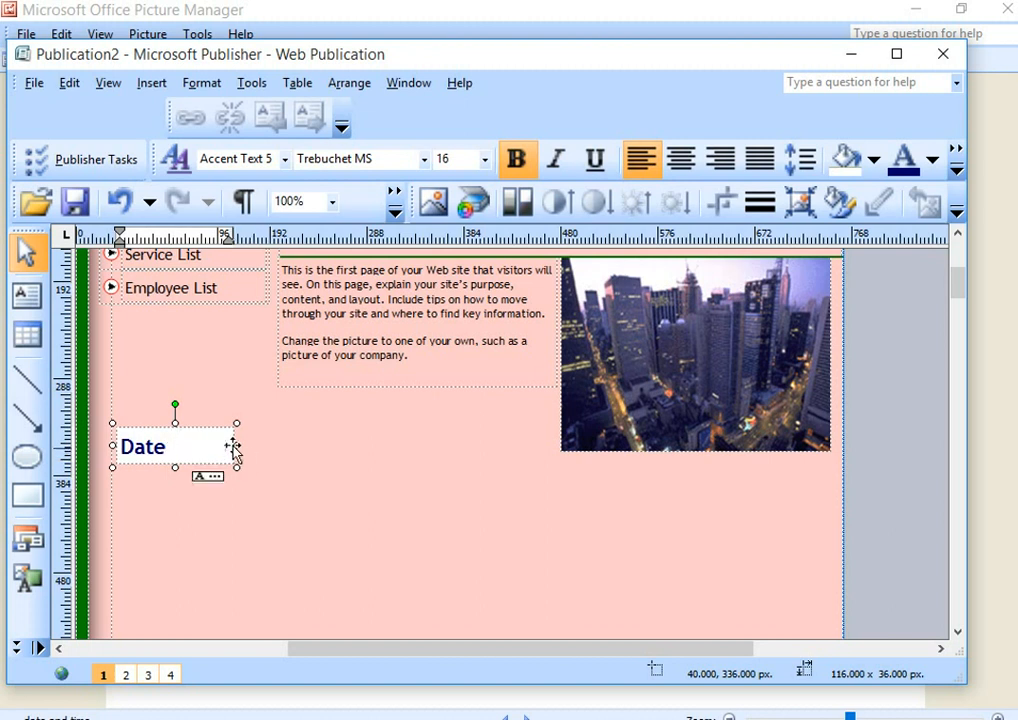
{"action": "left_click_drag", "start_coordinate": [237, 446], "coordinate": [292, 446]}
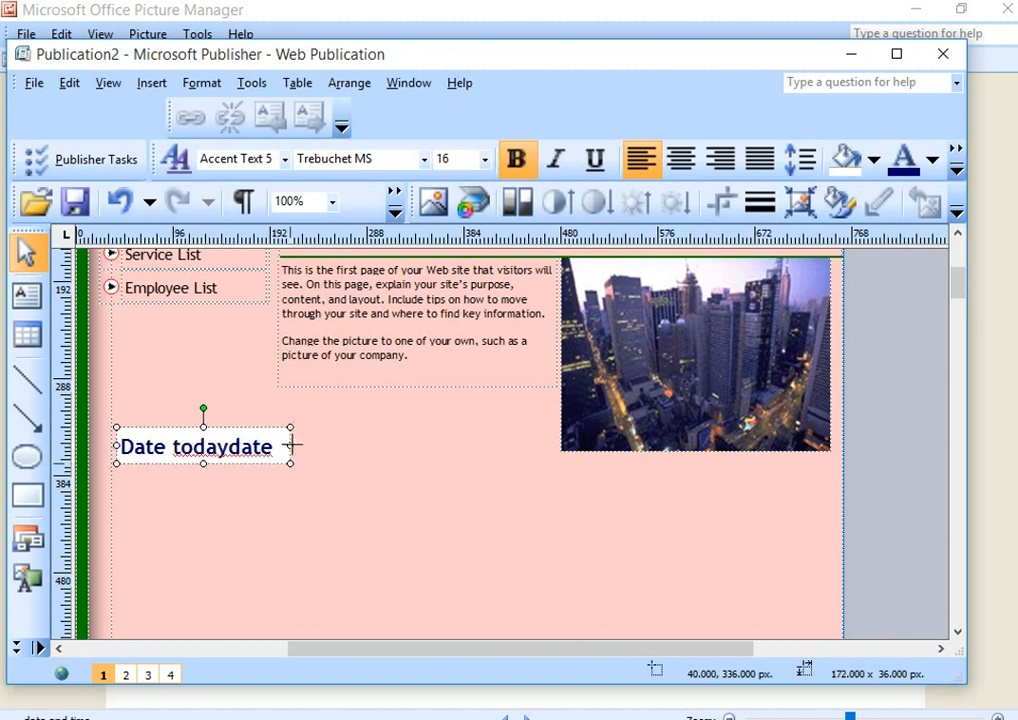
{"action": "left_click", "coordinate": [224, 447]}
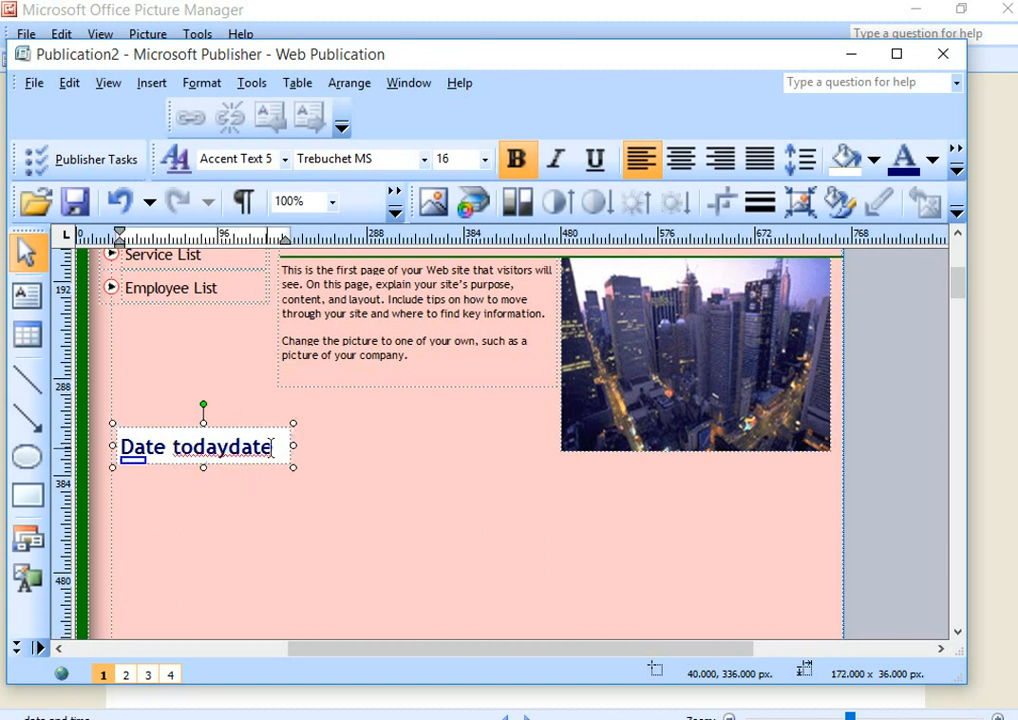
{"action": "left_click_drag", "start_coordinate": [273, 446], "coordinate": [231, 451]}
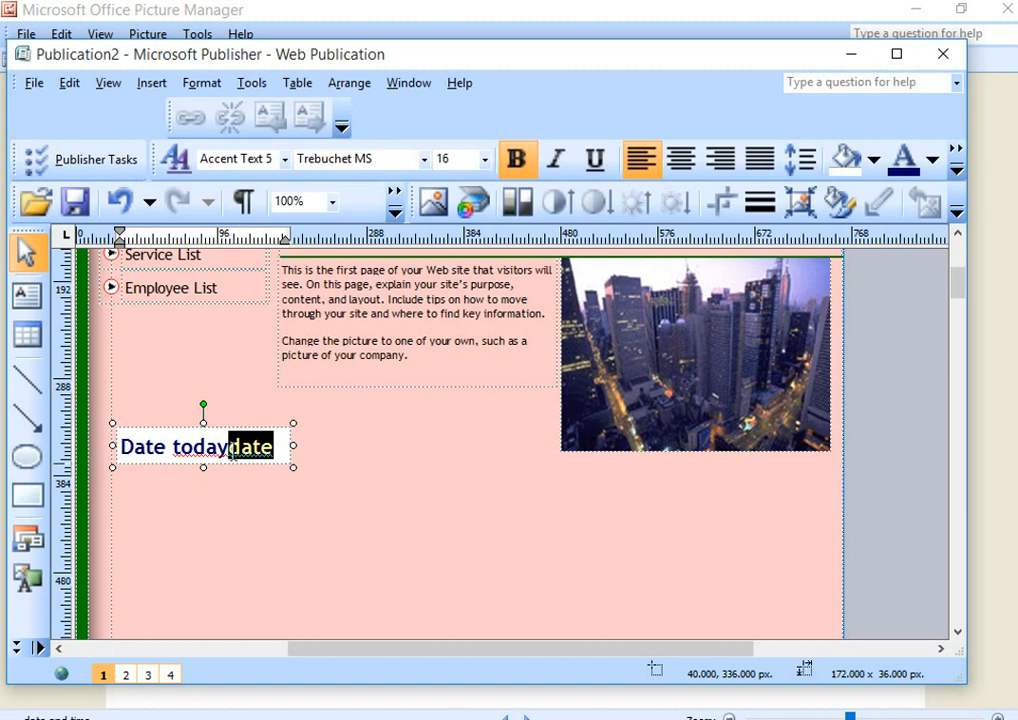
{"action": "key", "text": "Delete"}
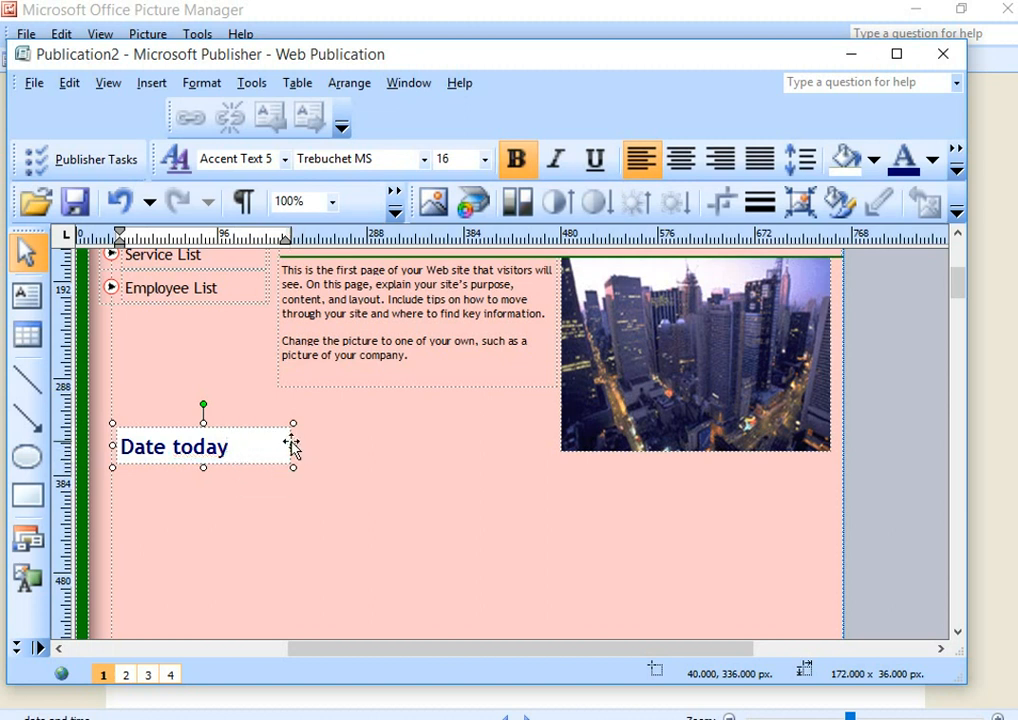
Narrow the "Date today" box to about 124 px wide and move it beside the Home heading, above the city picture.
{"action": "left_click_drag", "start_coordinate": [293, 452], "coordinate": [245, 449]}
{"action": "scroll", "coordinate": [240, 510], "scroll_direction": "up", "scroll_amount": 4}
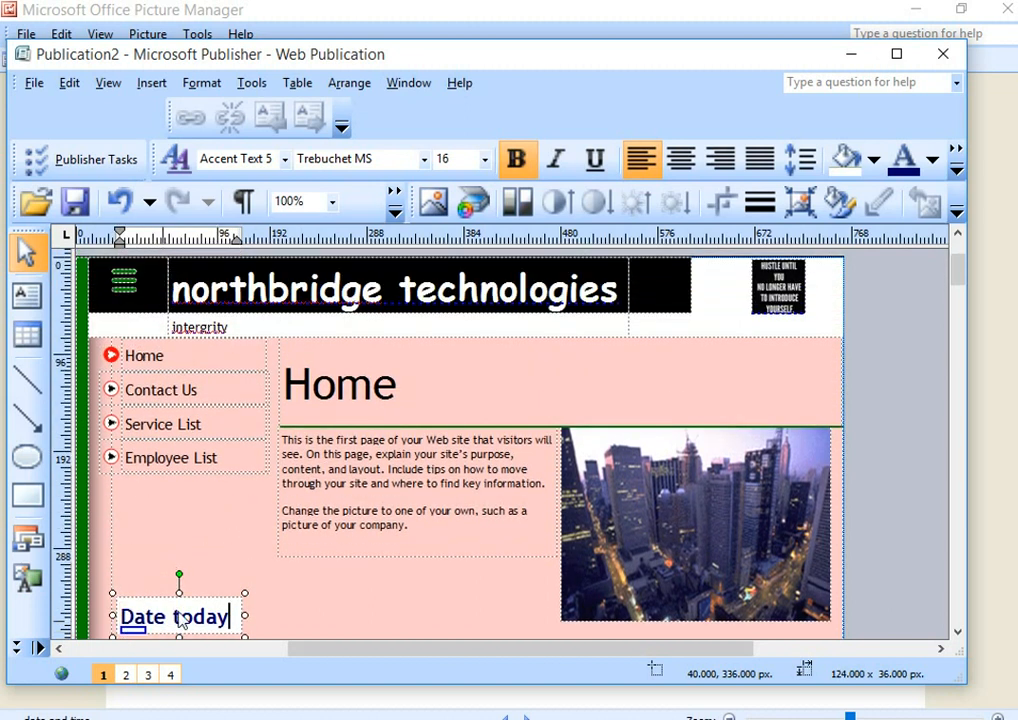
{"action": "left_click_drag", "start_coordinate": [195, 598], "coordinate": [623, 336]}
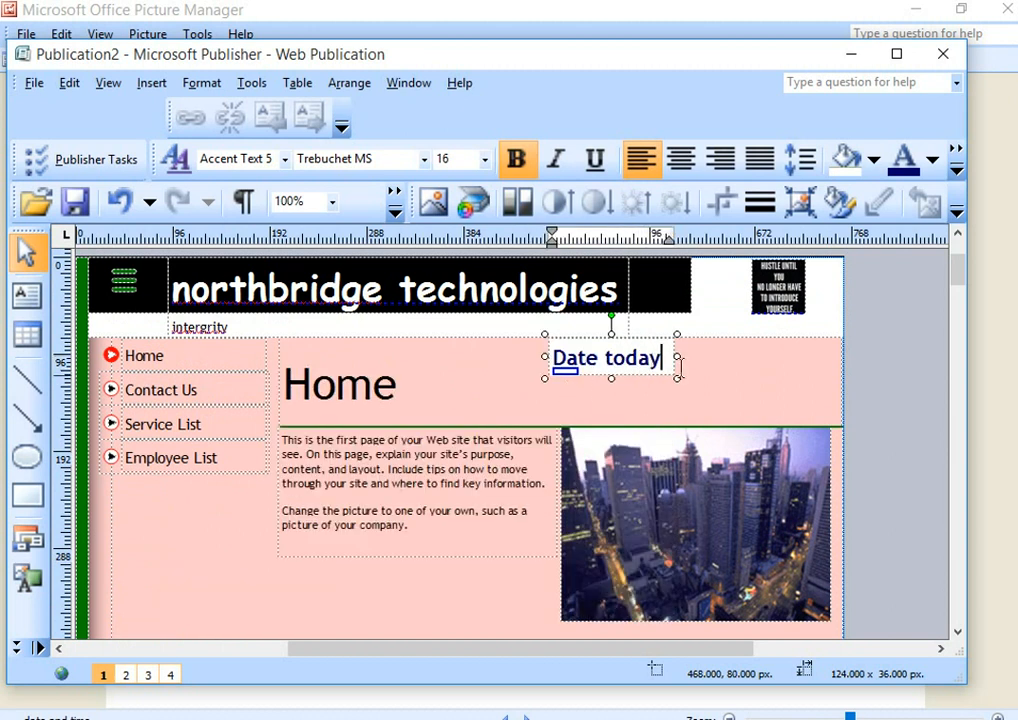
{"action": "left_click", "coordinate": [678, 408]}
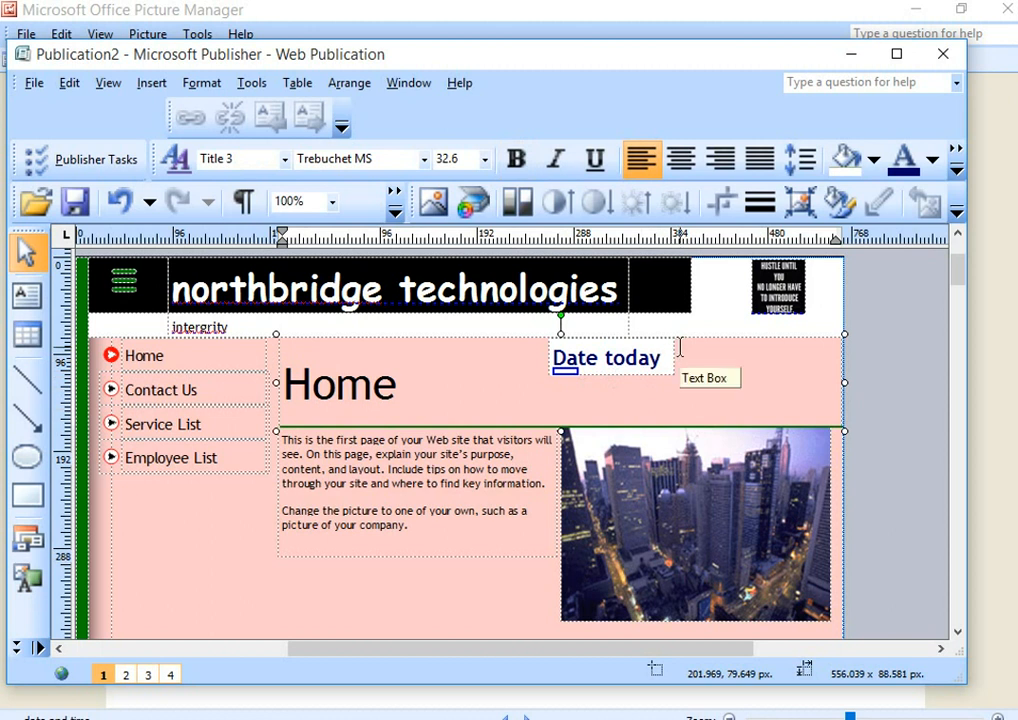
Cut the "Hustle until you no longer have to introduce yourself" logo picture from the page header.
{"action": "left_click", "coordinate": [790, 303]}
{"action": "right_click", "coordinate": [795, 312]}
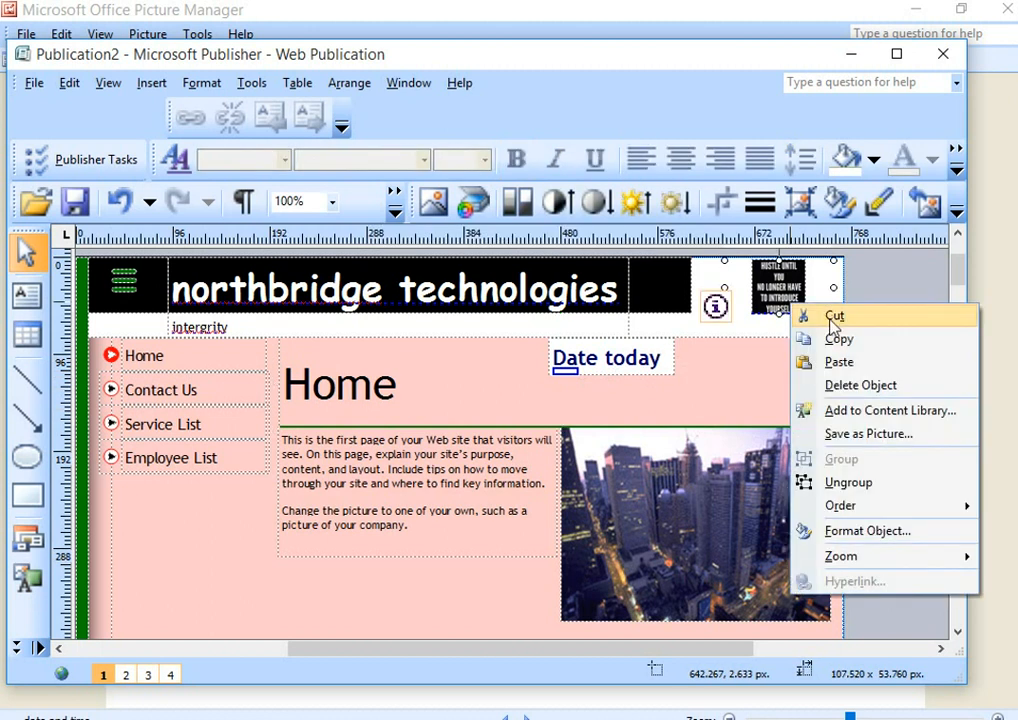
{"action": "left_click", "coordinate": [800, 316]}
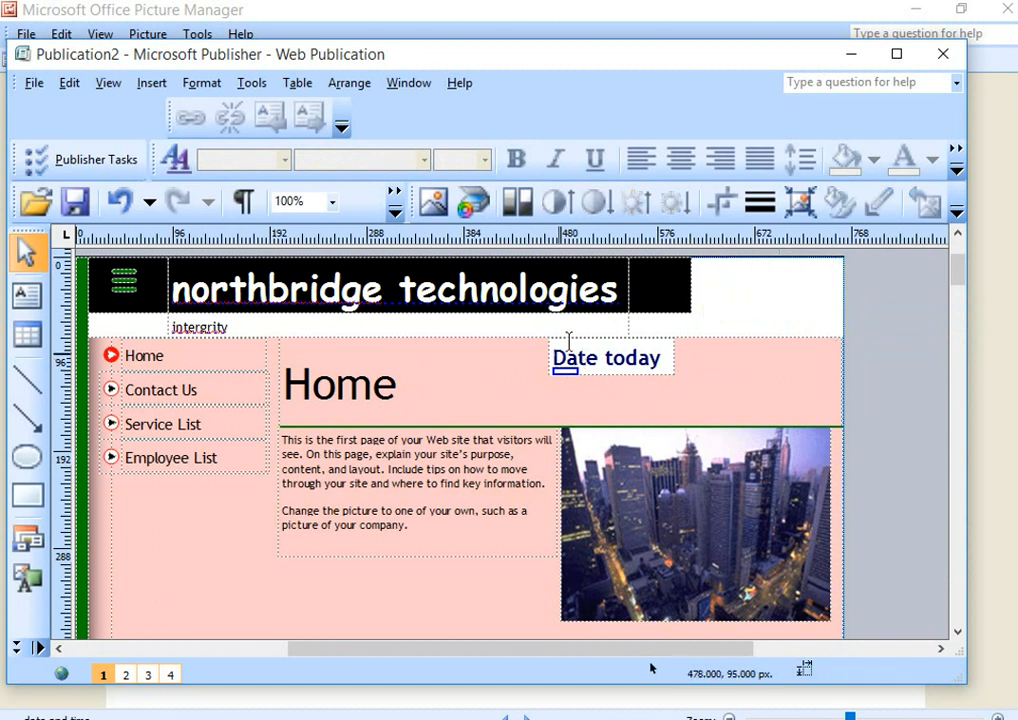
Move the "Date today" box into the page header, directly after the "northbridge technologies" title.
{"action": "left_click", "coordinate": [568, 340]}
{"action": "left_click_drag", "start_coordinate": [568, 340], "coordinate": [752, 277]}
{"action": "left_click", "coordinate": [586, 343]}
{"action": "left_click", "coordinate": [655, 357]}
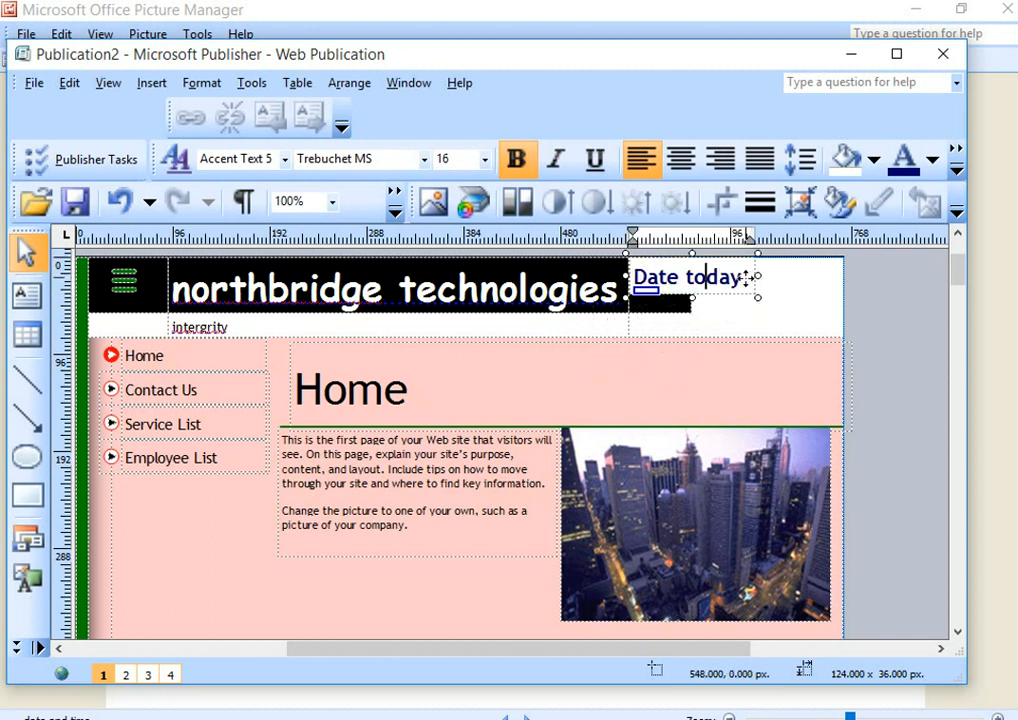